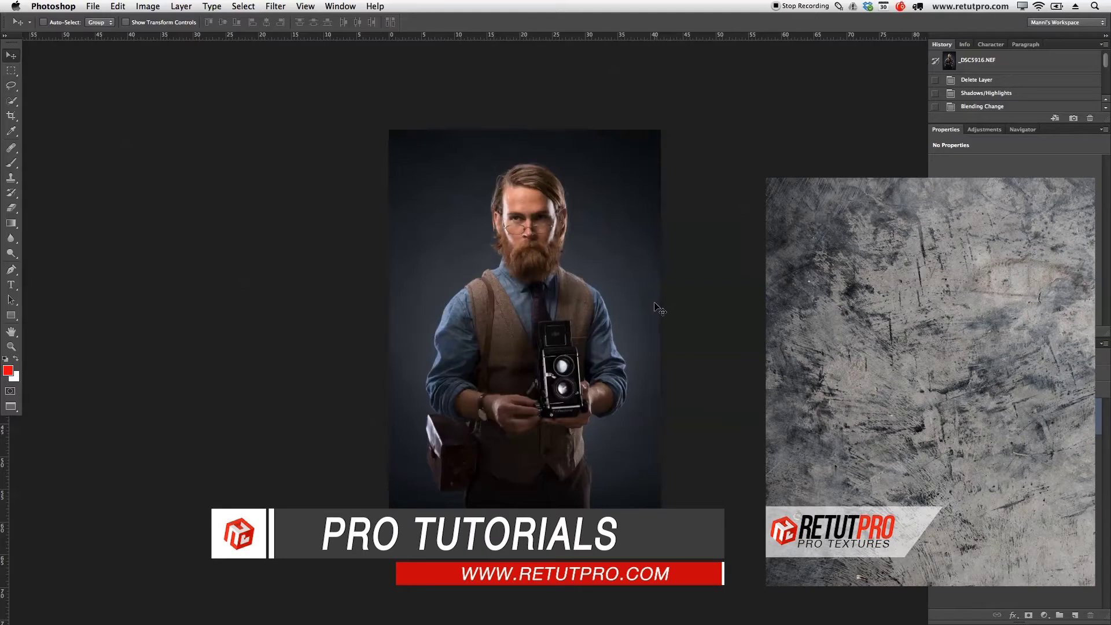
Float the _D3X9862.NEF texture tab into its own window and zoom its view out slightly
click(655, 307)
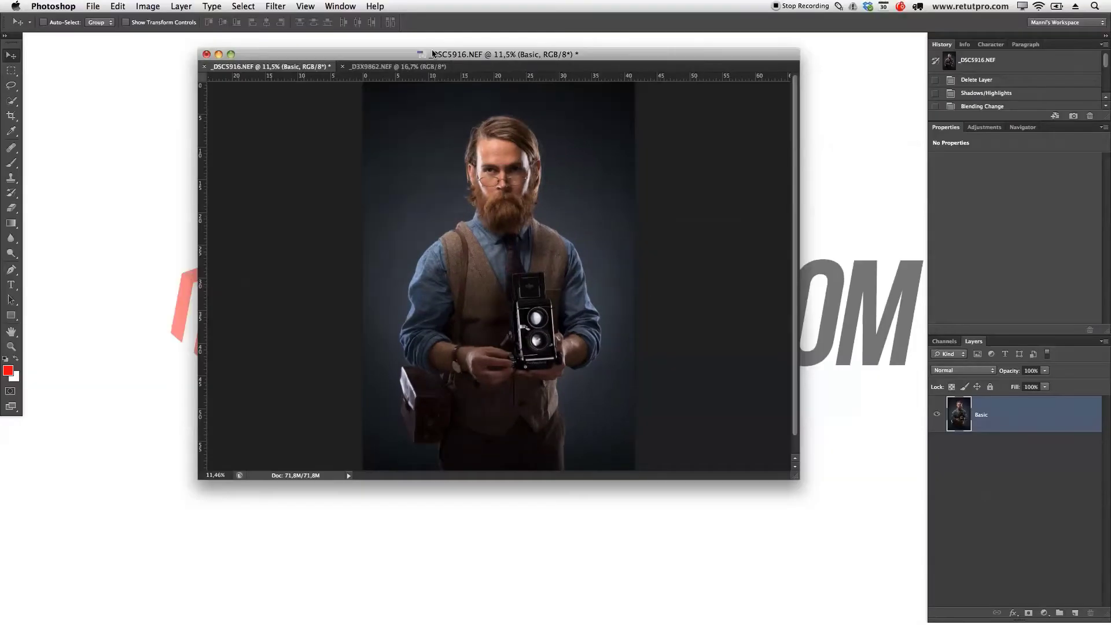
drag(393, 66, 270, 166)
click(472, 255)
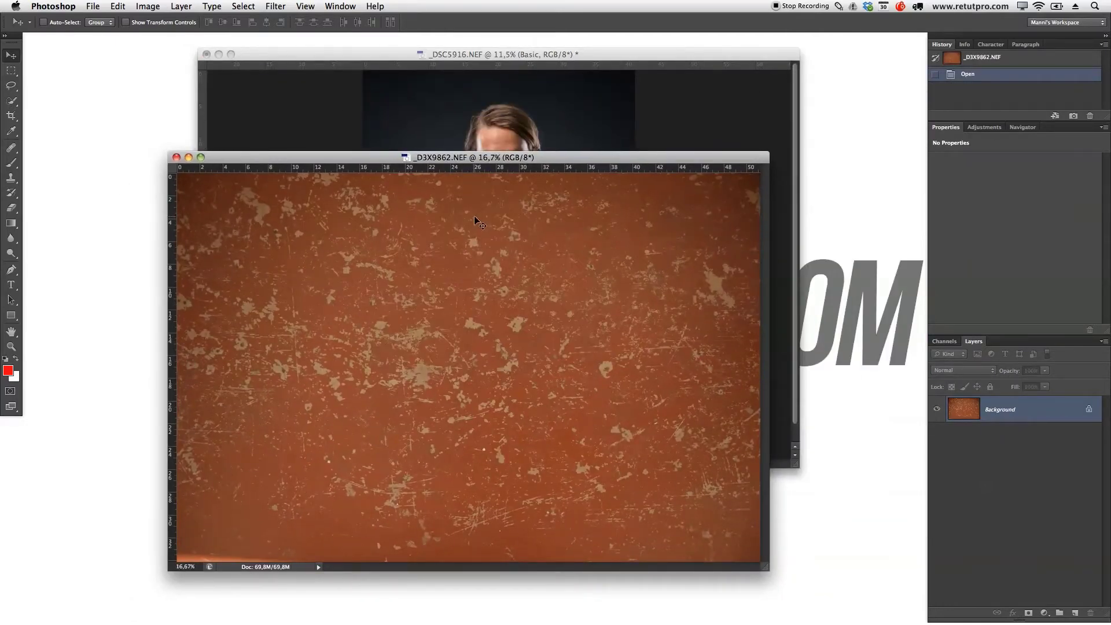
key(z)
key(super+minus)
alt+click(509, 259)
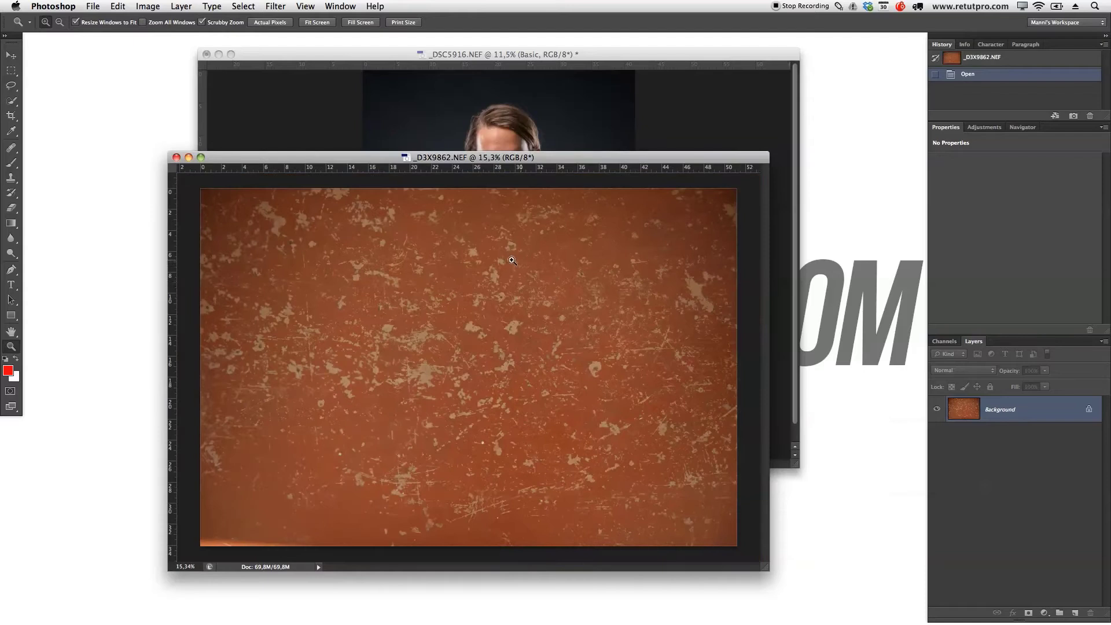
Arrange the texture and portrait windows side by side so both are visible
click(418, 366)
drag(493, 162, 559, 220)
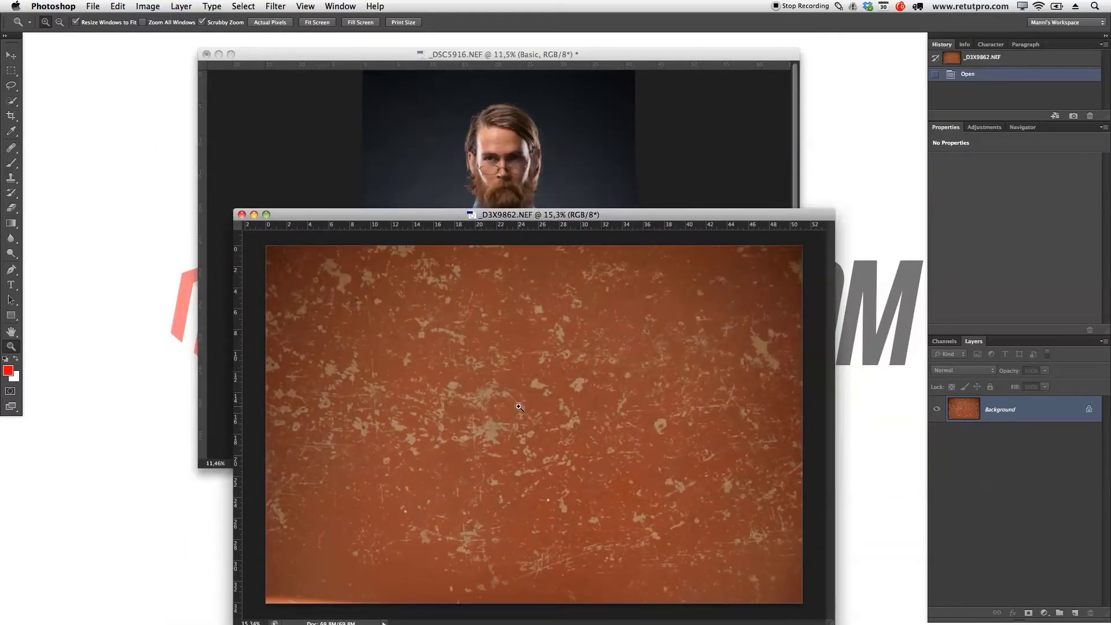
drag(555, 212, 780, 151)
drag(606, 50, 415, 41)
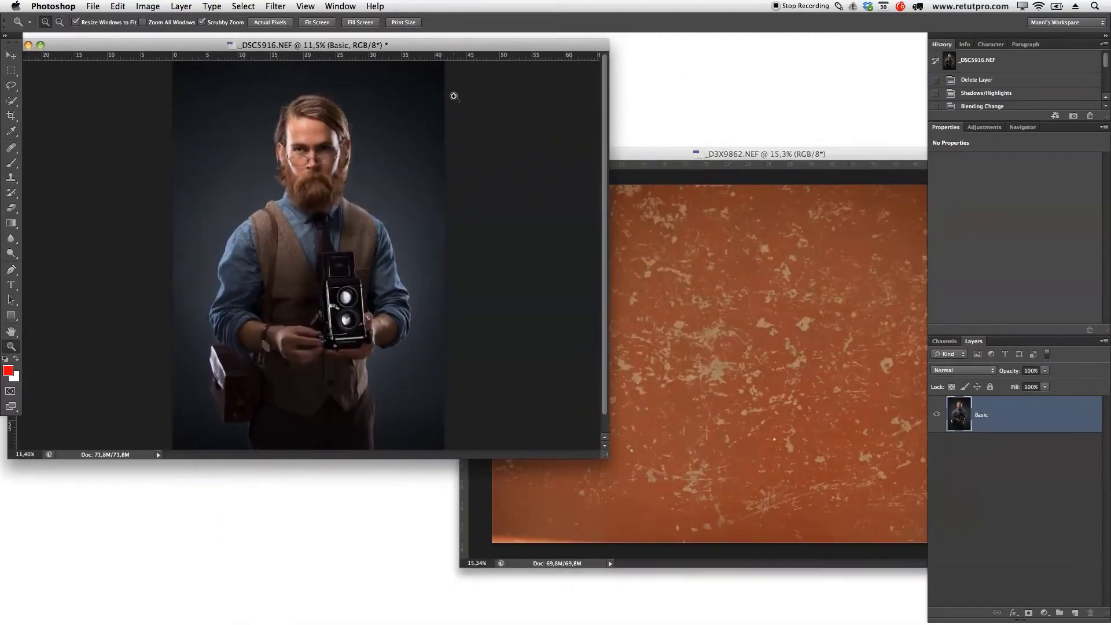
drag(691, 154, 585, 143)
click(619, 261)
drag(665, 148, 608, 148)
mouse_move(562, 265)
mouse_down()
mouse_move(239, 184)
mouse_move(551, 263)
mouse_up()
Rotate the texture canvas 90° counter-clockwise into portrait orientation, then zoom out slightly
click(234, 6)
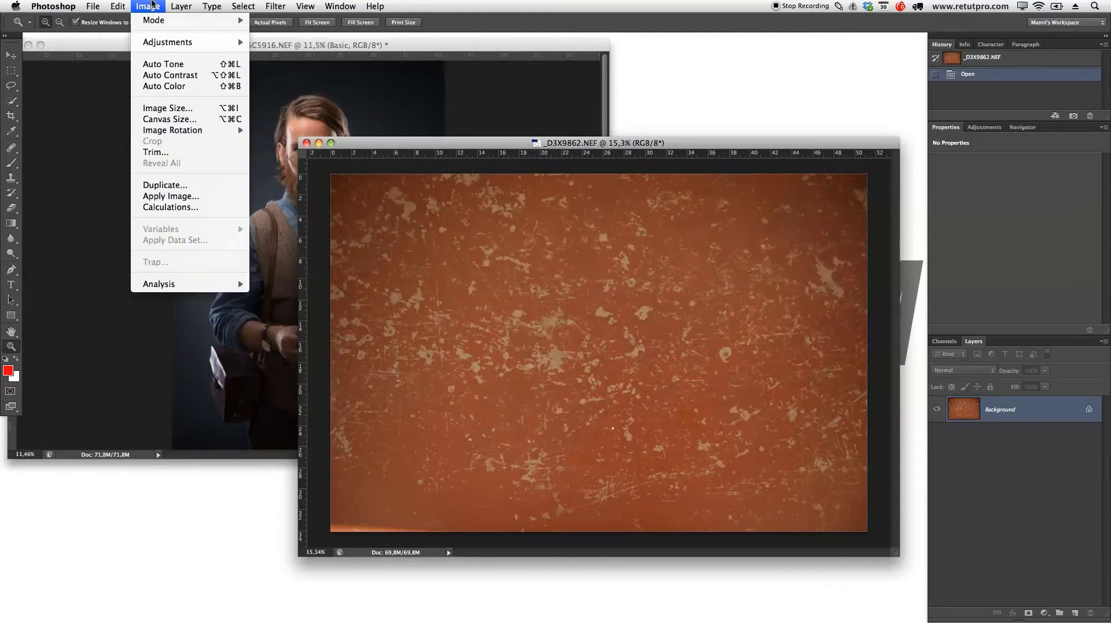
mouse_move(172, 132)
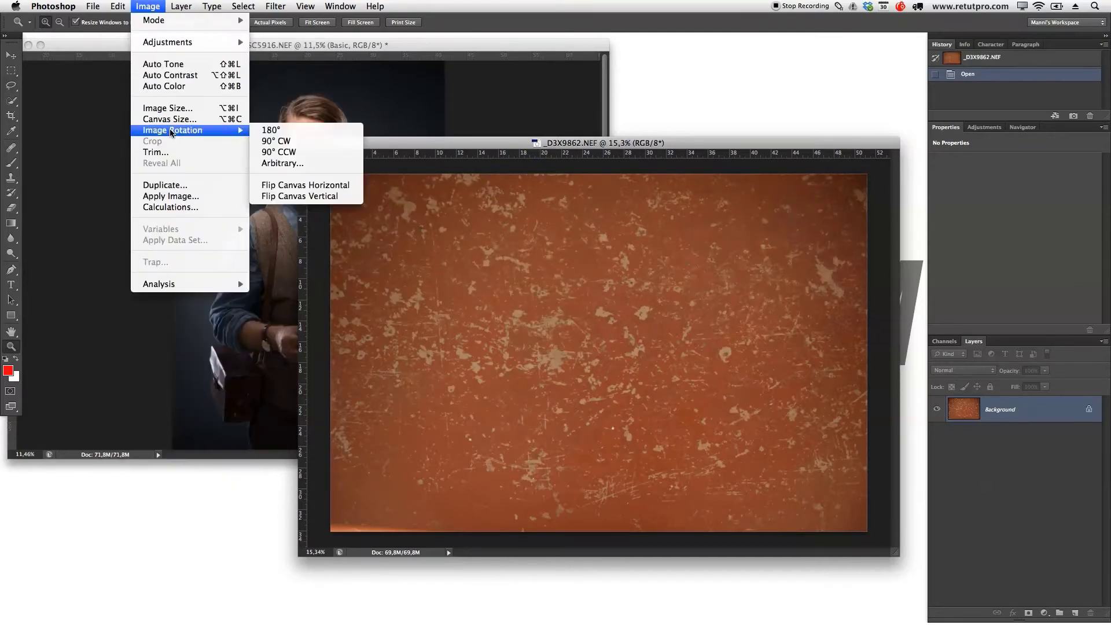
click(289, 151)
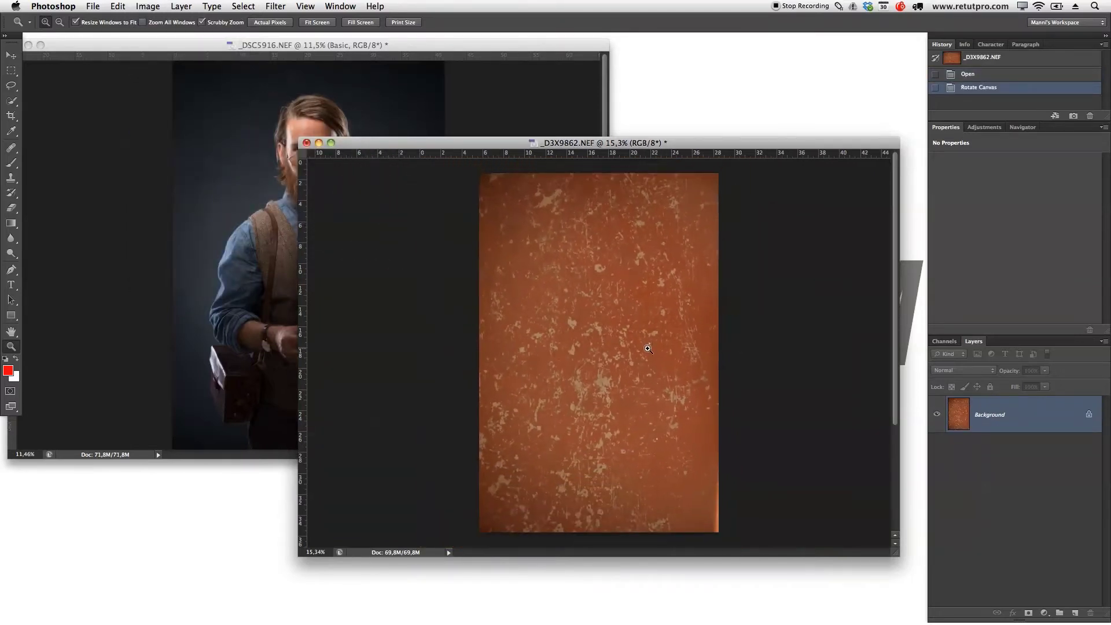
drag(650, 349, 576, 377)
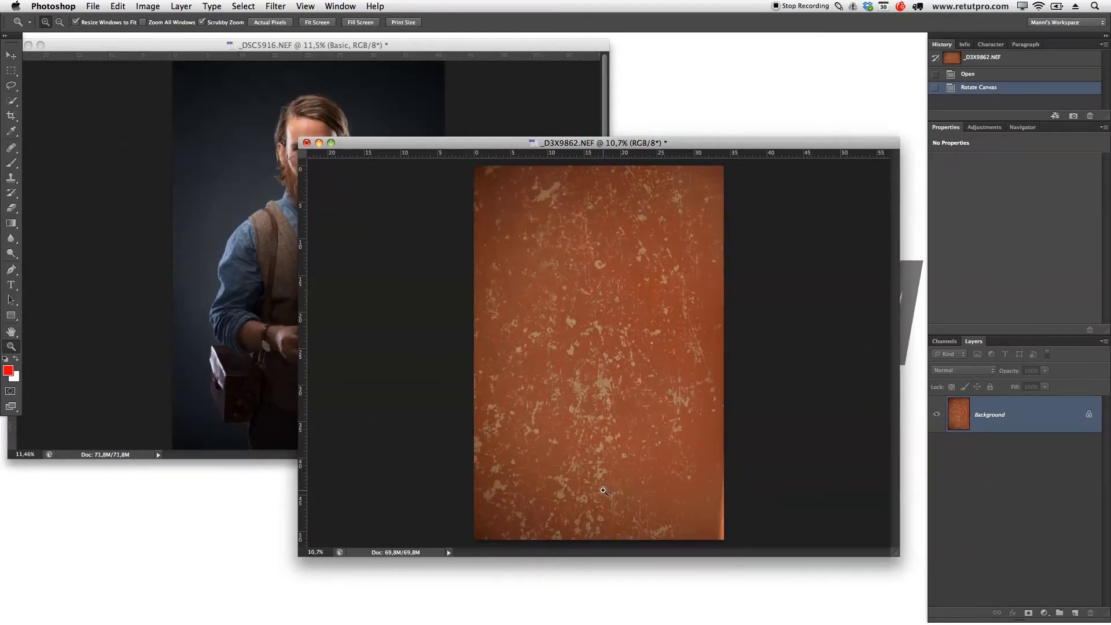
click(565, 486)
Convert the locked Background into a normal layer named 'Texture'
click(160, 5)
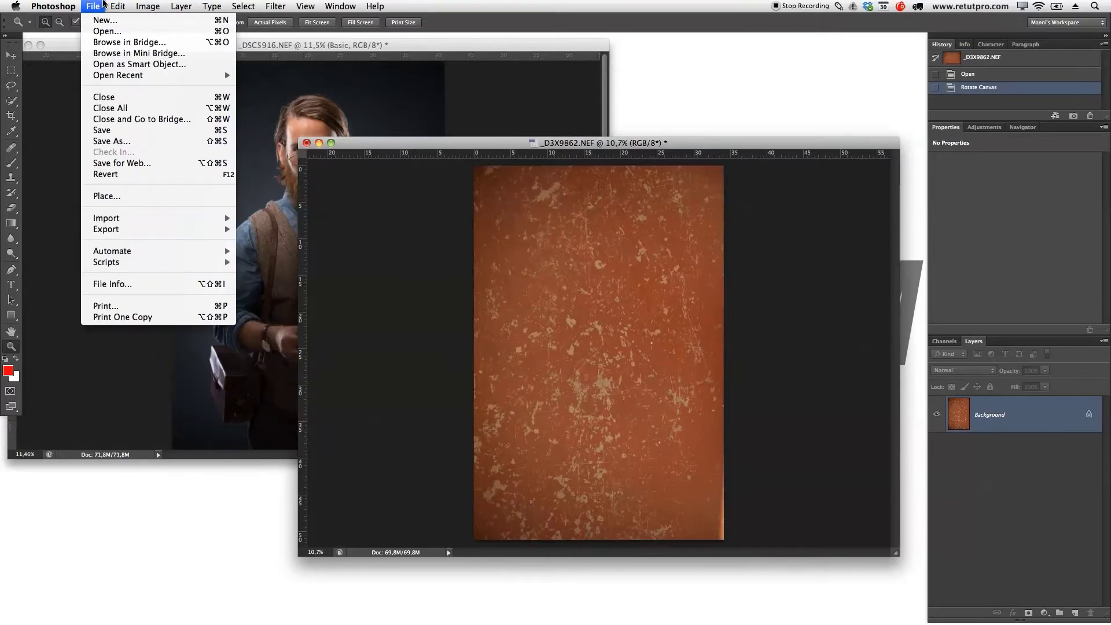
mouse_move(117, 6)
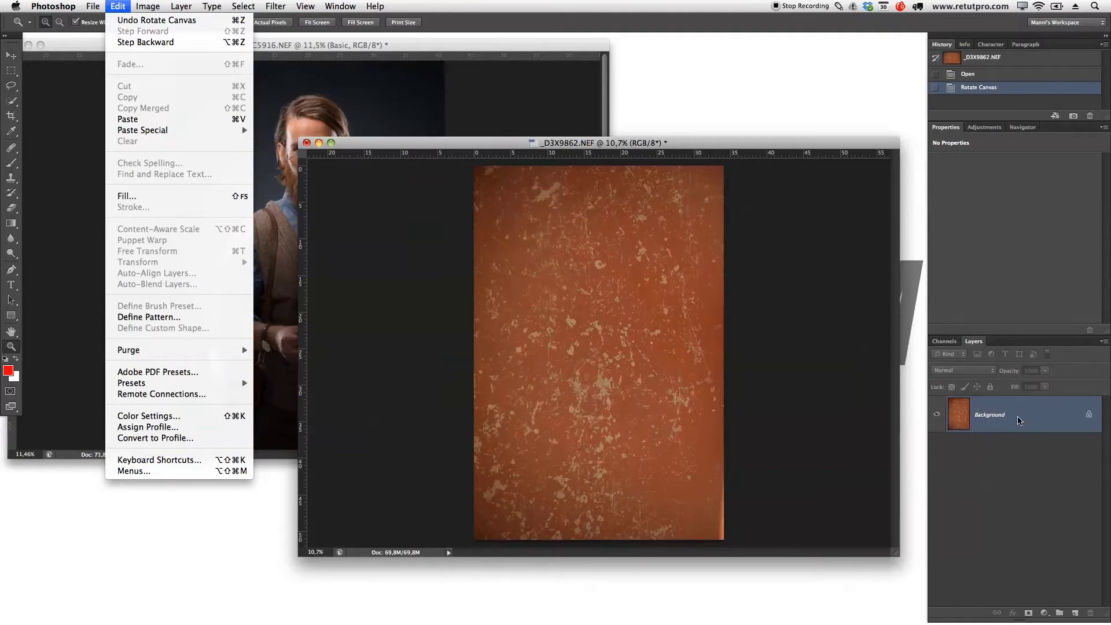
click(1019, 421)
double_click(1018, 422)
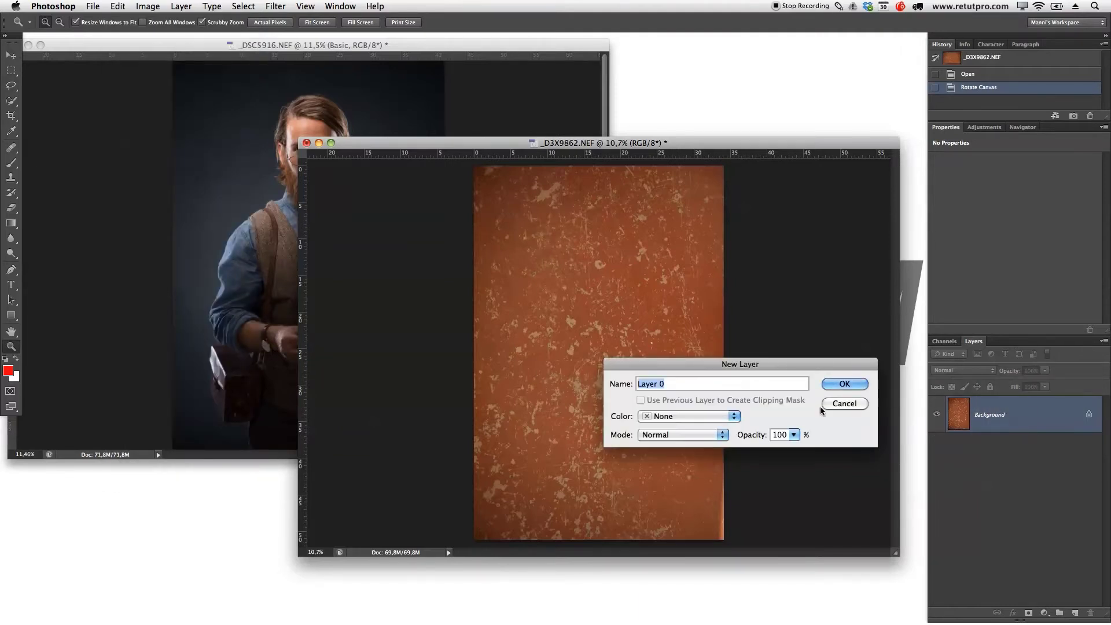
text(Bac)
key(BackSpace)
key(BackSpace)
key(BackSpace)
text(Texture)
key(Return)
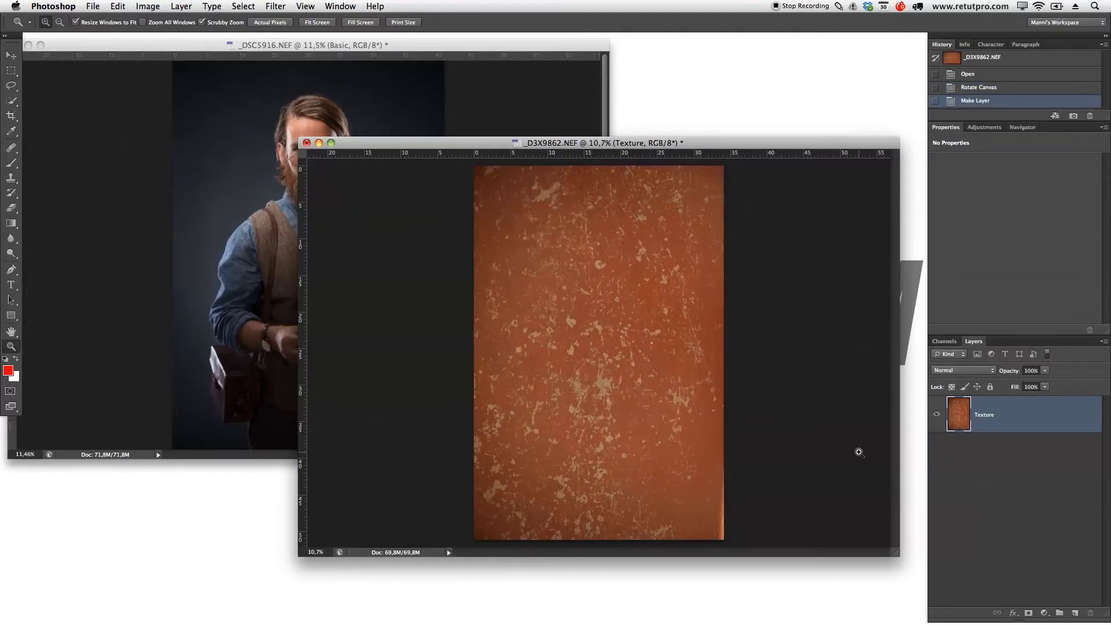
Flip the Texture layer horizontally with Edit > Transform > Flip Horizontal
click(115, 6)
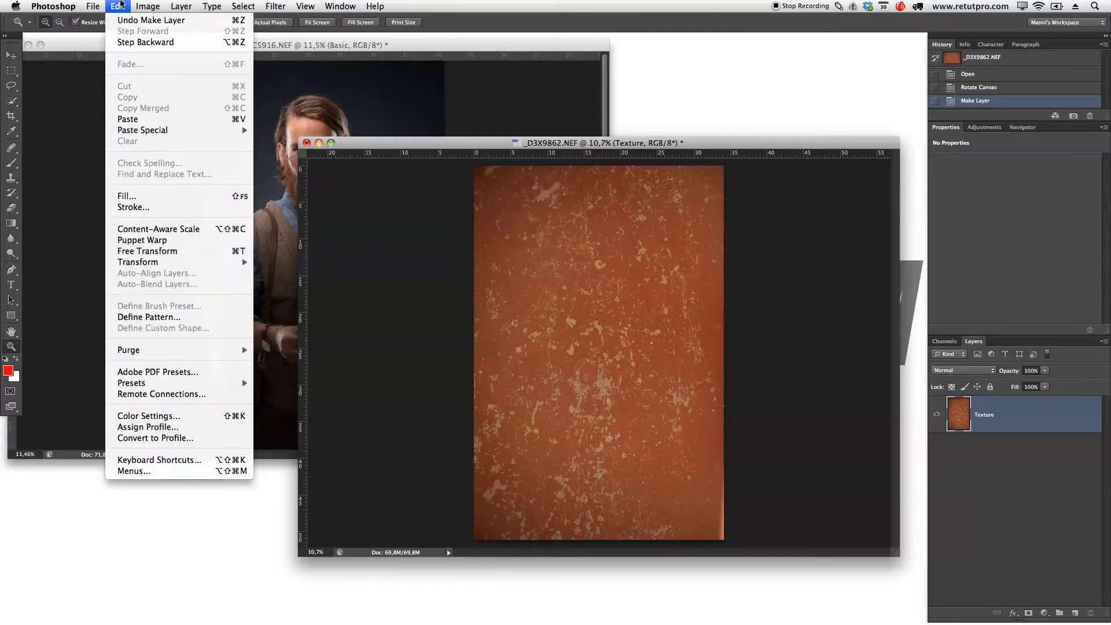
mouse_move(133, 264)
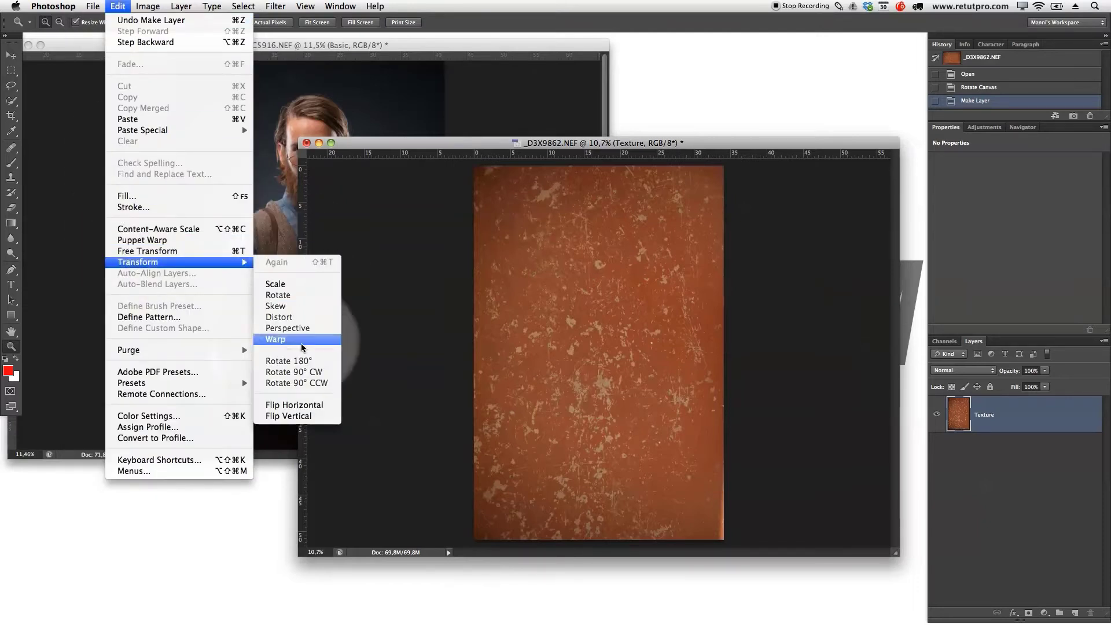
click(294, 406)
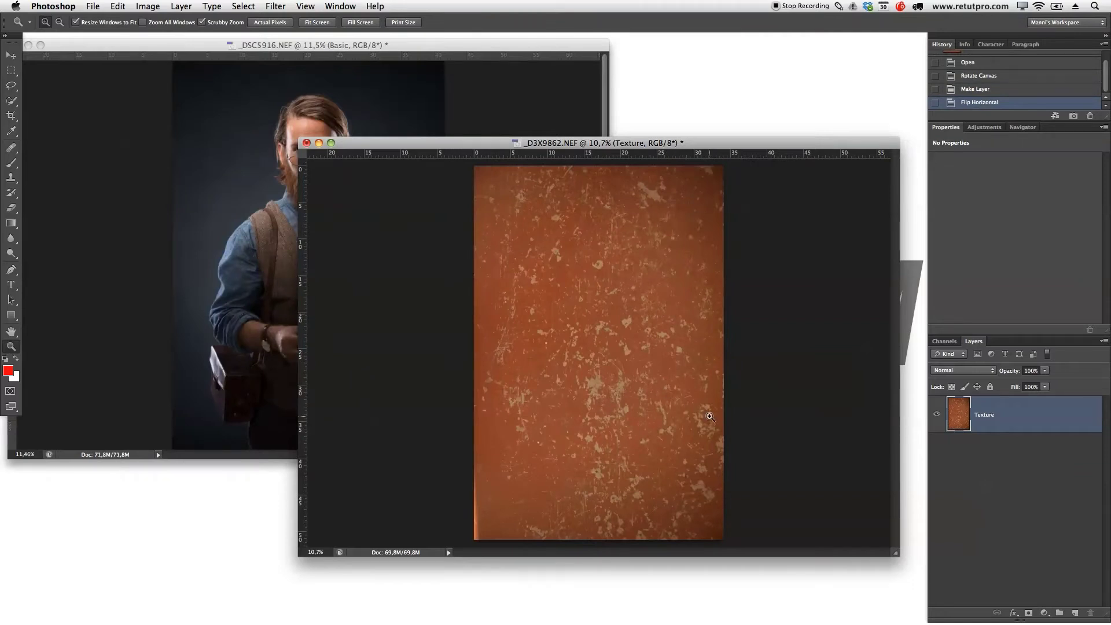
Copy the Texture layer into the _DSC5916.NEF portrait document above the Basic layer
click(711, 411)
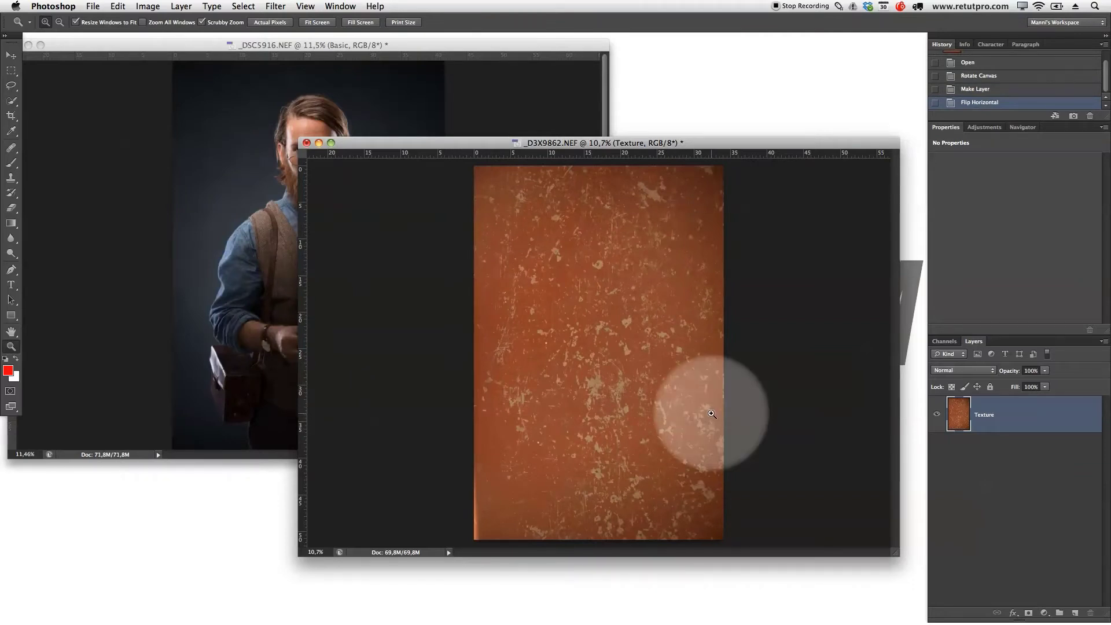
click(593, 287)
click(327, 174)
drag(665, 146, 795, 100)
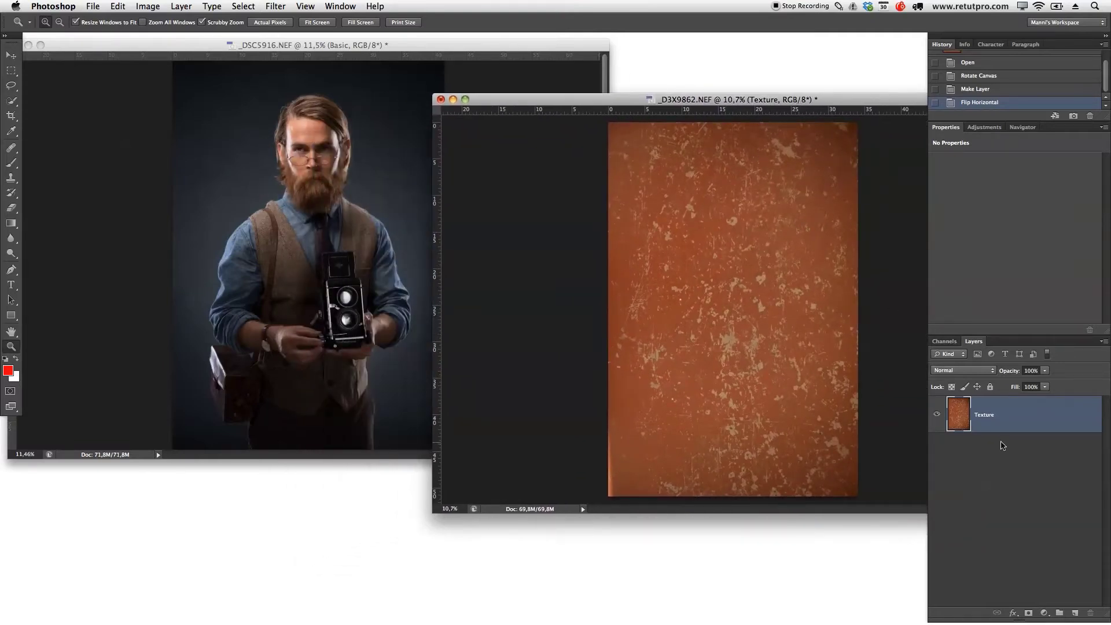
drag(997, 416, 255, 215)
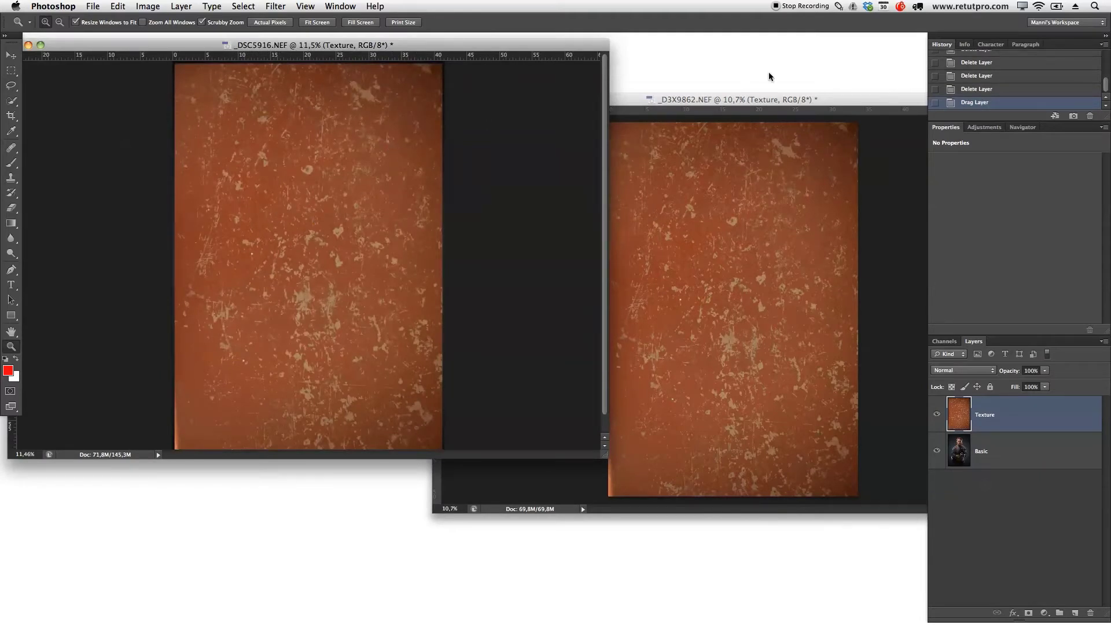
Close _D3X9862.NEF without saving its changes
click(715, 101)
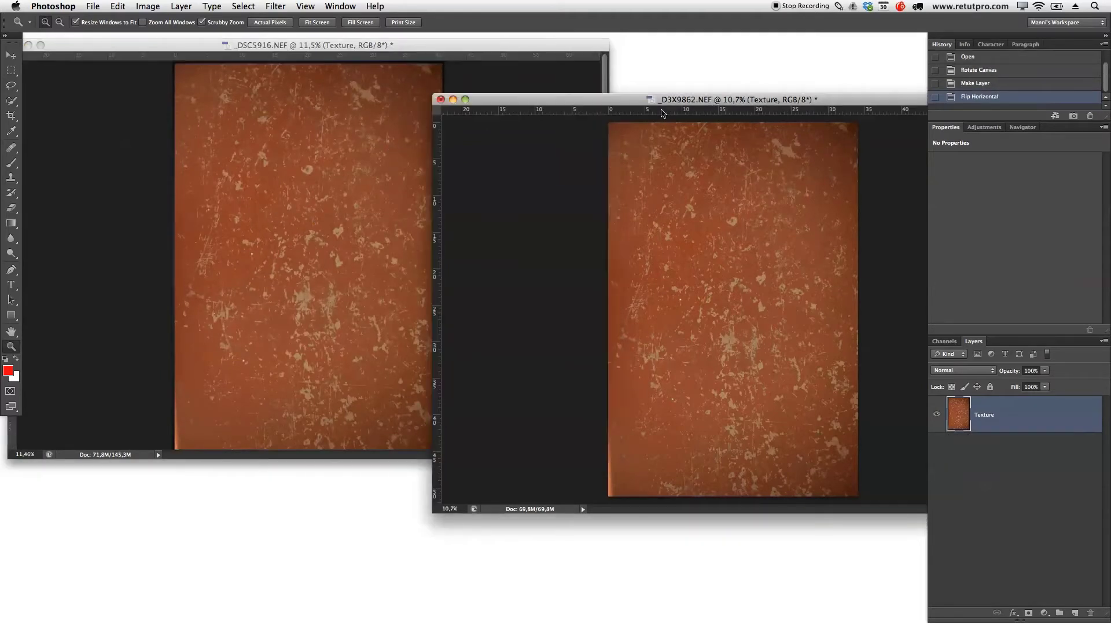
click(441, 100)
click(521, 218)
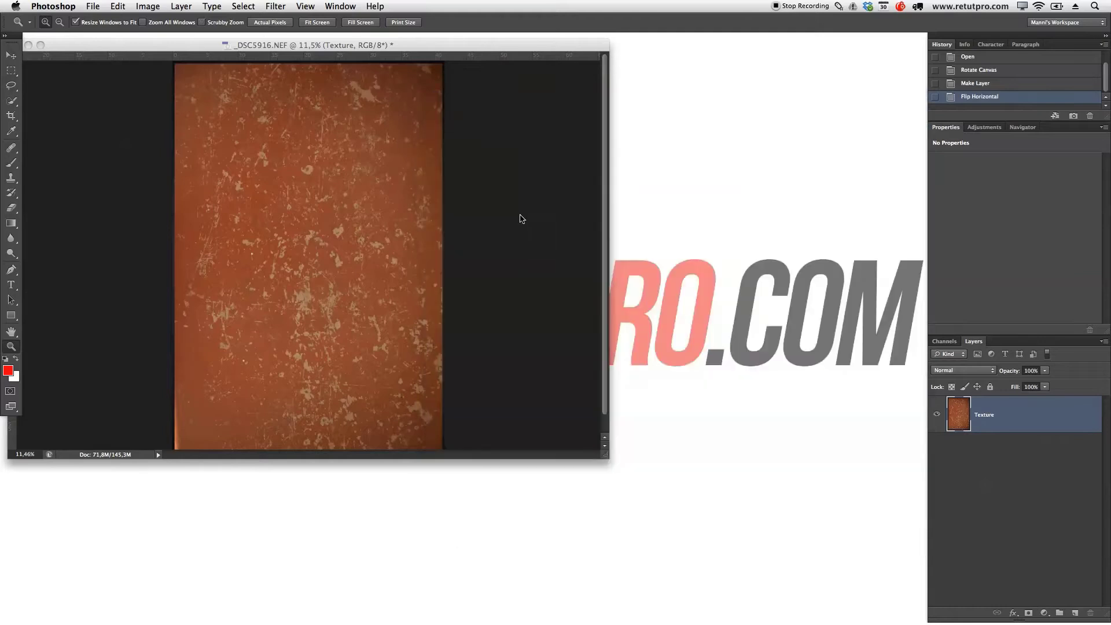
Toggle the Texture layer's visibility to check the portrait, then zoom out to the whole canvas
click(509, 280)
key(f)
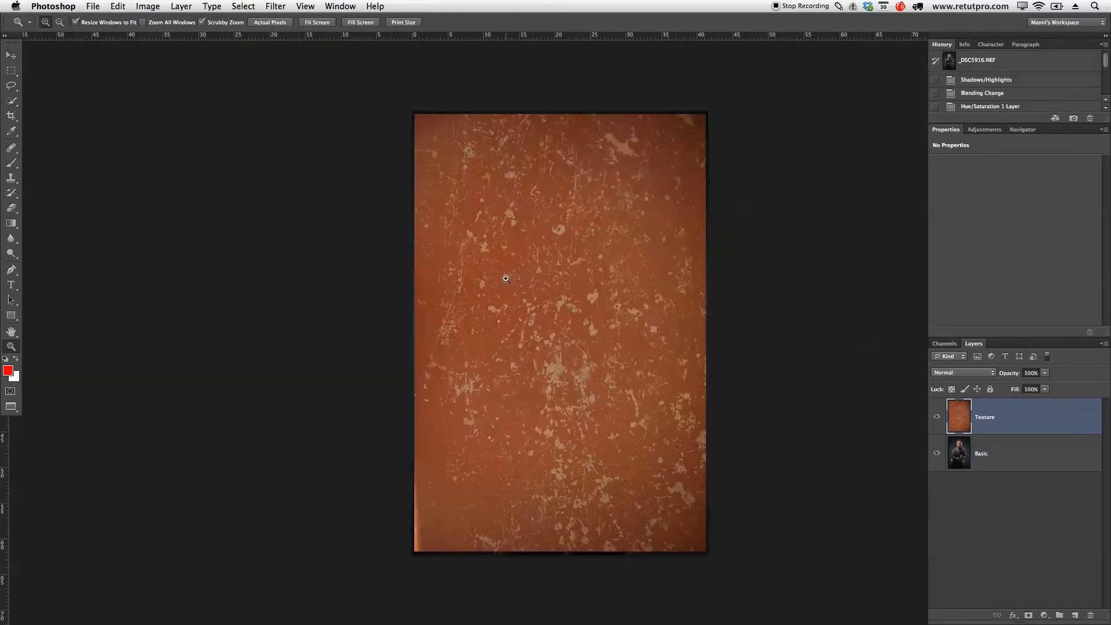
drag(510, 283, 521, 285)
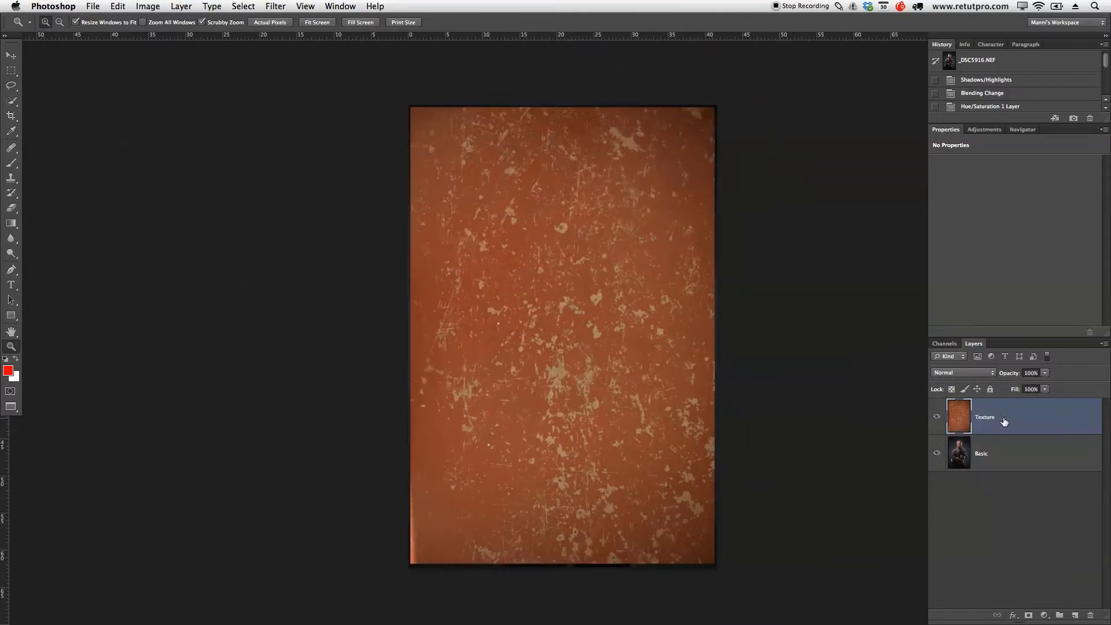
click(937, 417)
click(937, 417)
key(ctrl+t)
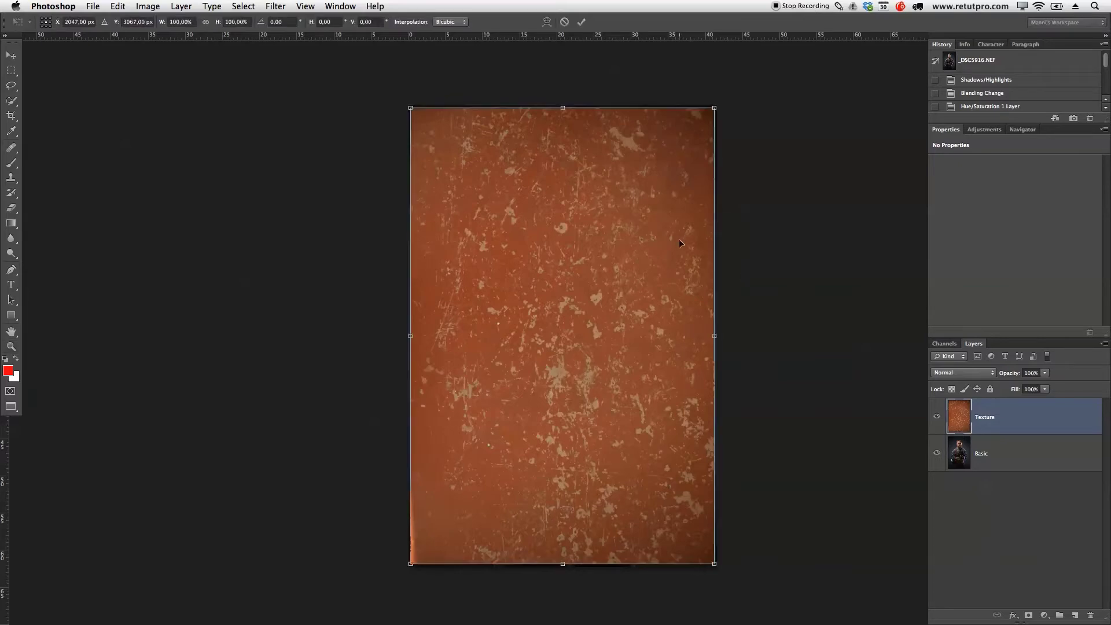
key(Return)
key(z)
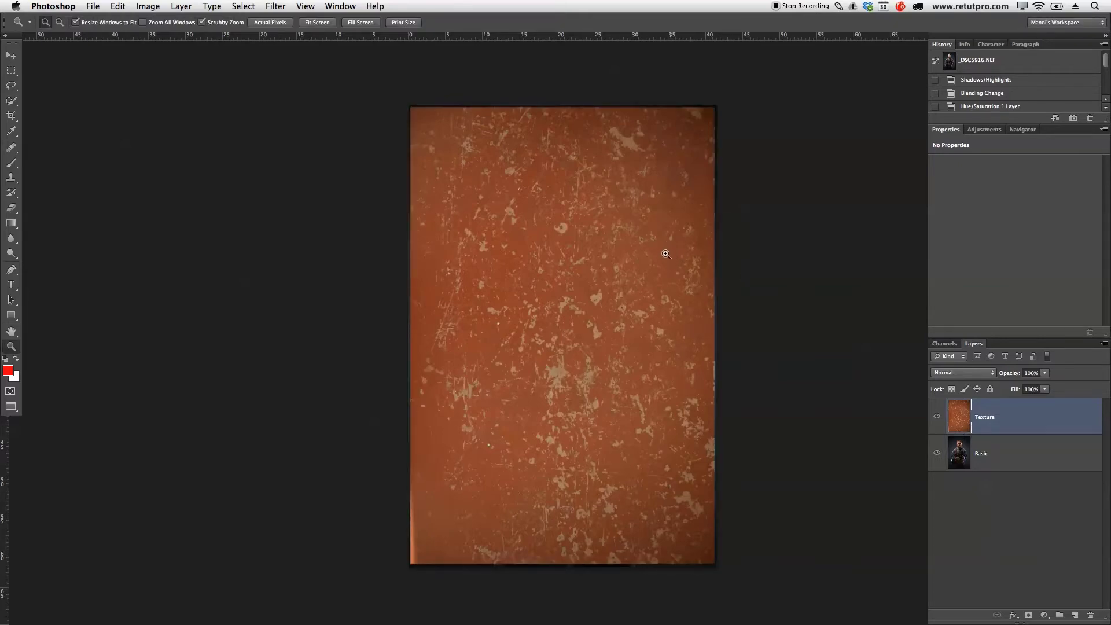
drag(664, 253, 570, 290)
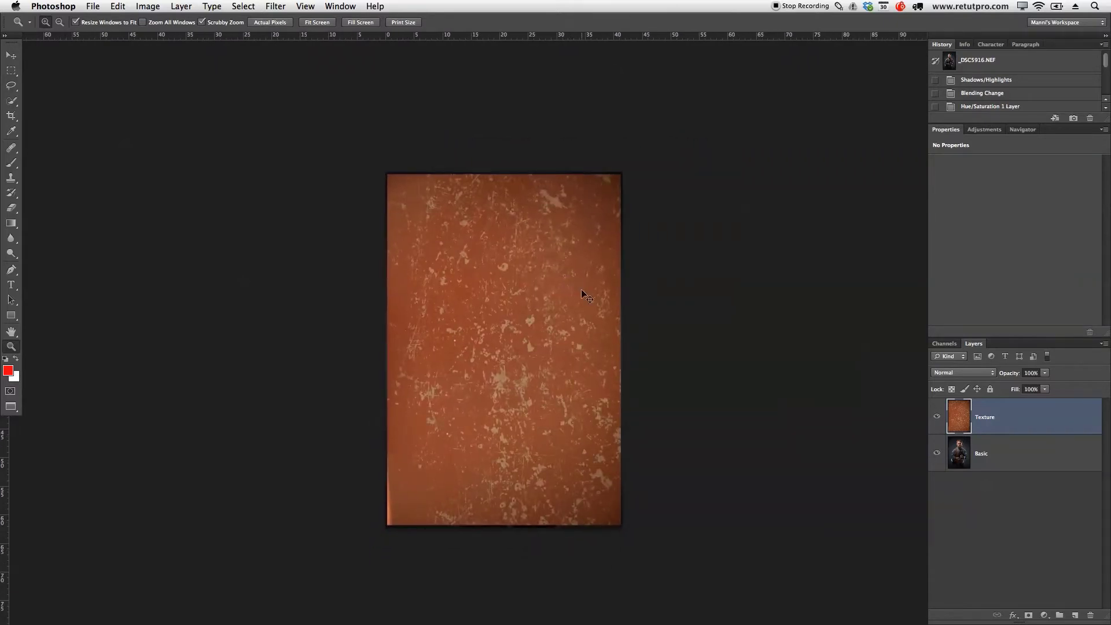
Free Transform the Texture layer to about 115.5% and position it to cover the canvas
key(super+t)
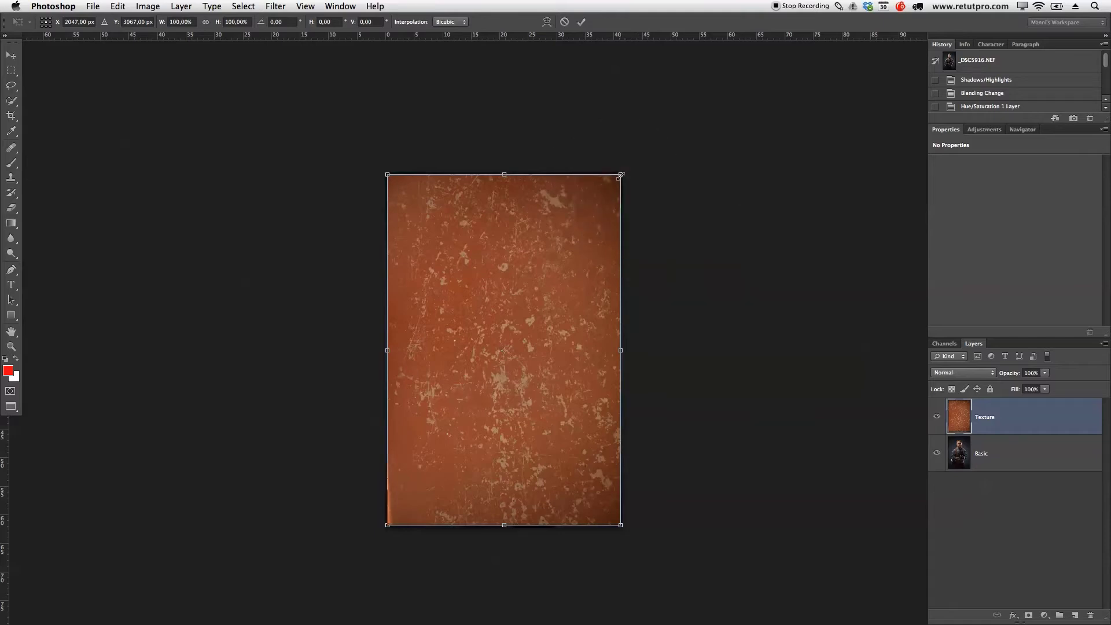
drag(621, 174, 644, 155)
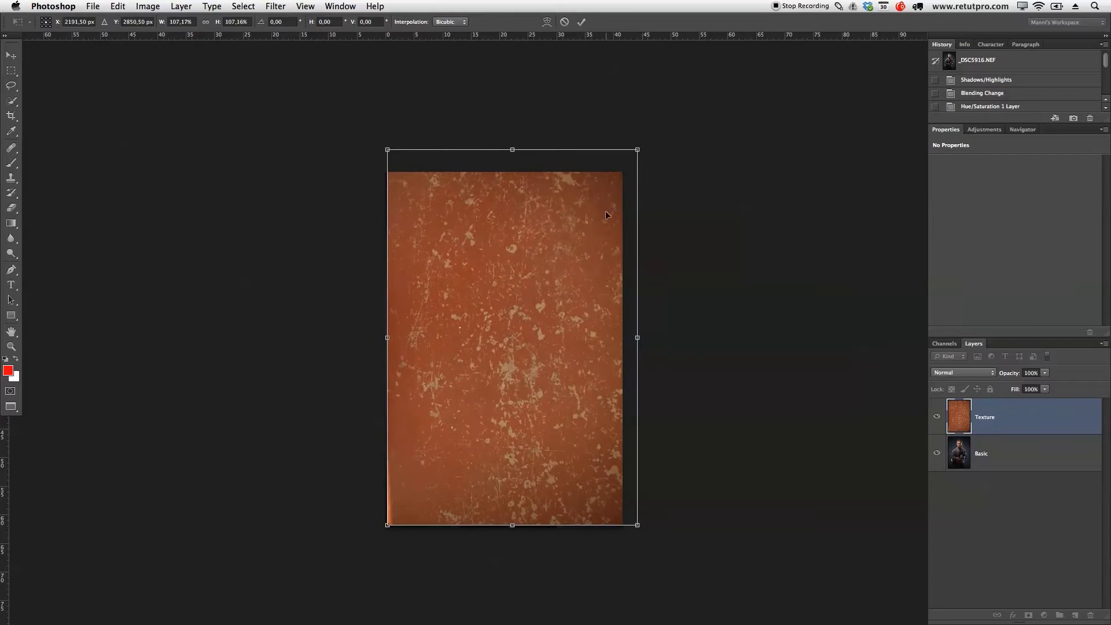
mouse_move(606, 213)
mouse_down()
mouse_move(584, 227)
mouse_move(603, 225)
mouse_up()
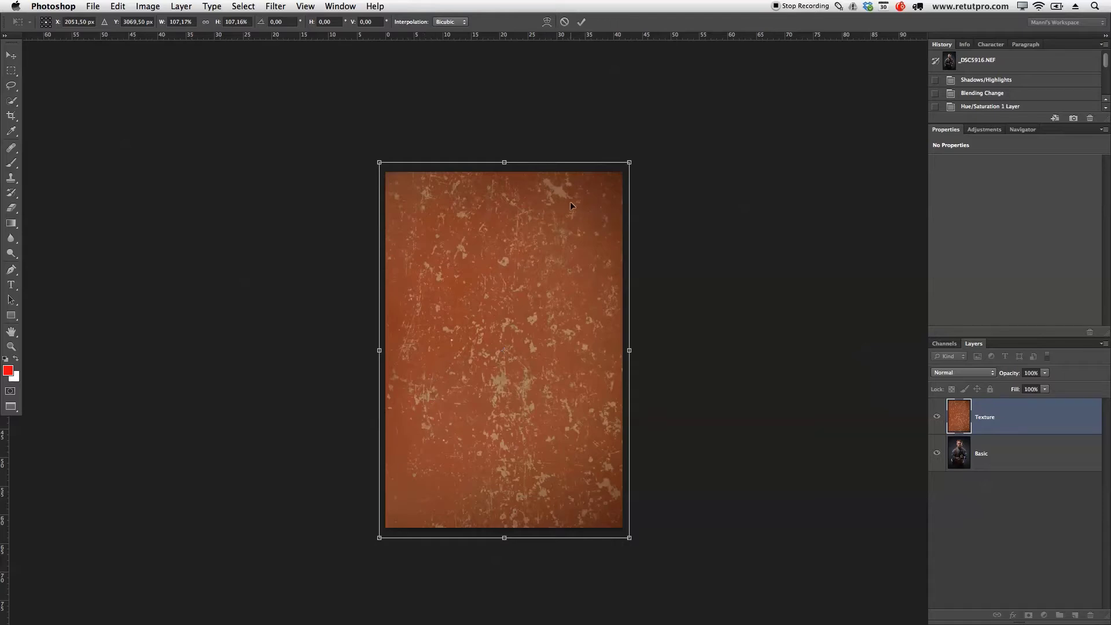
drag(633, 160, 662, 137)
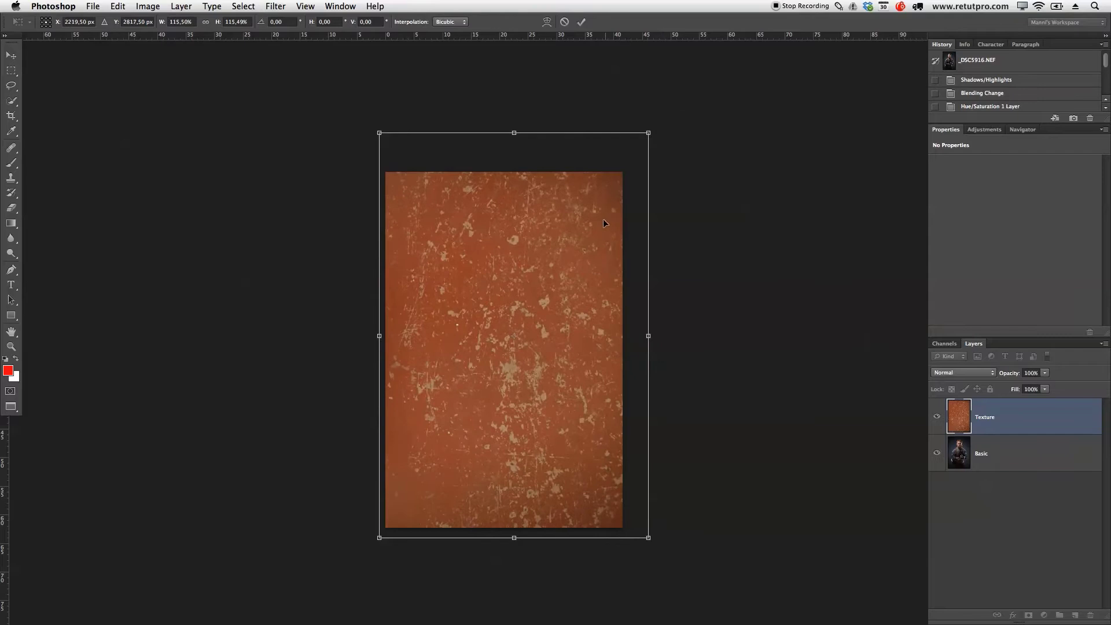
drag(600, 225, 586, 246)
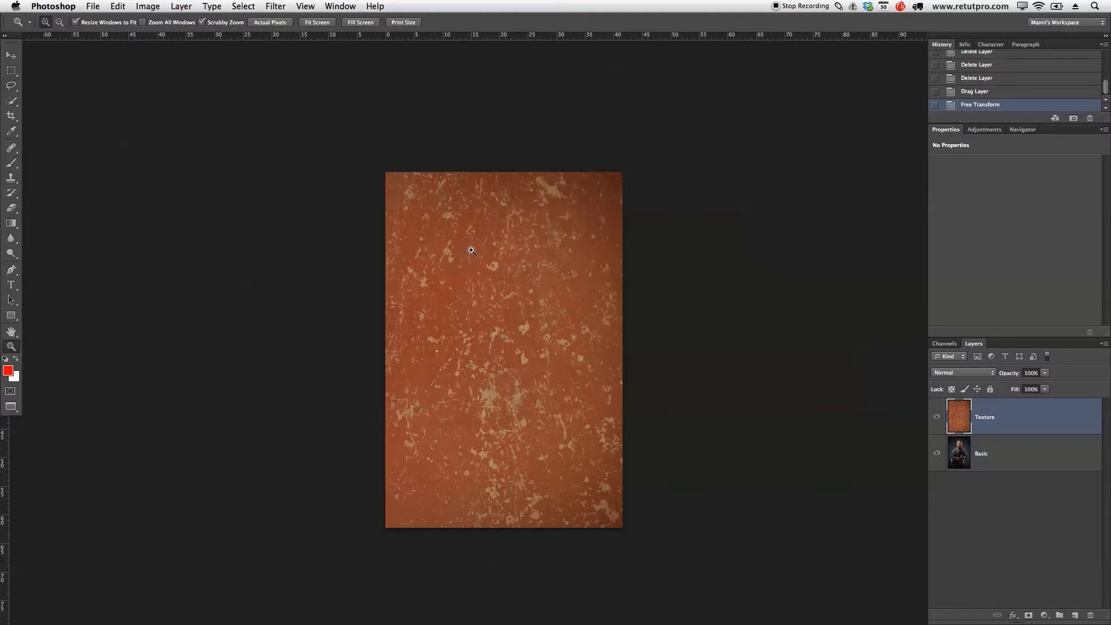
Set the Texture layer to Soft Light and flip it horizontally
click(955, 375)
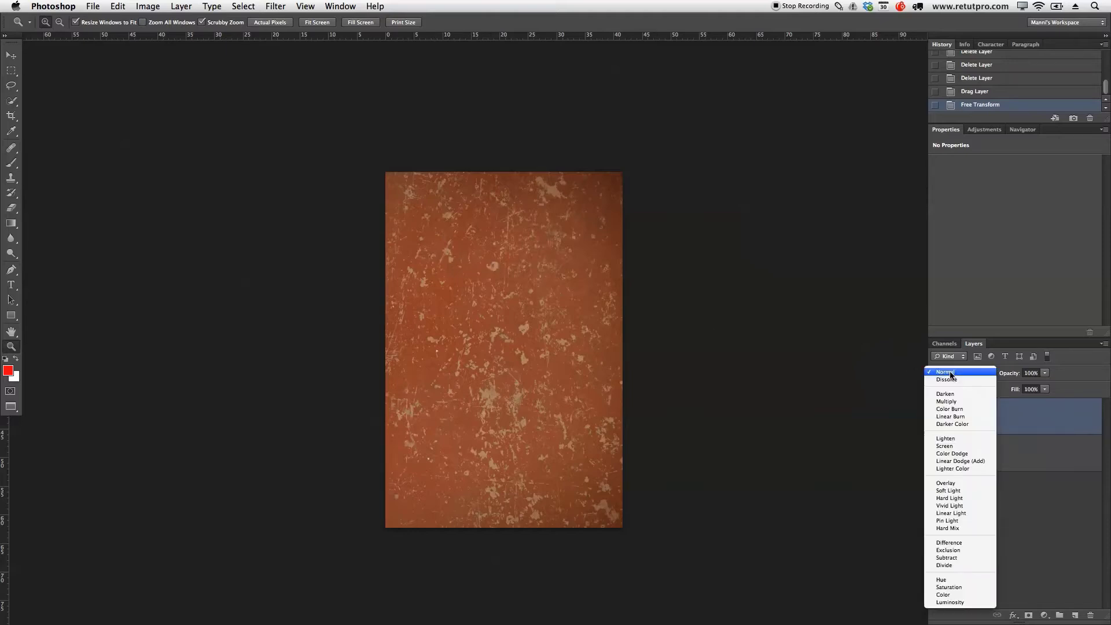
click(958, 492)
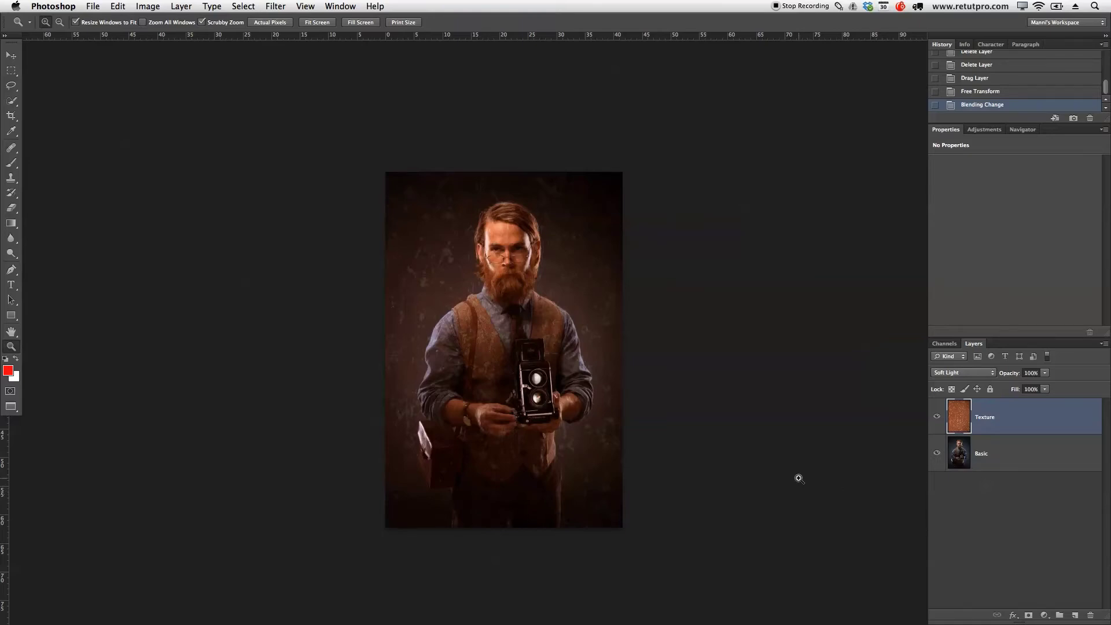
click(182, 5)
mouse_move(122, 5)
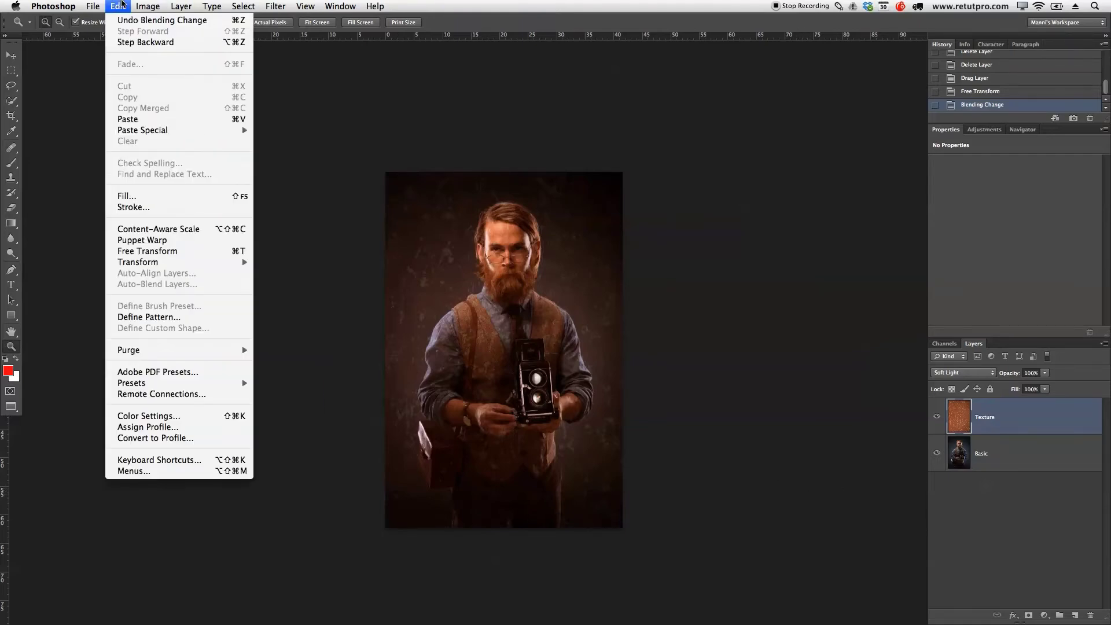
mouse_move(147, 262)
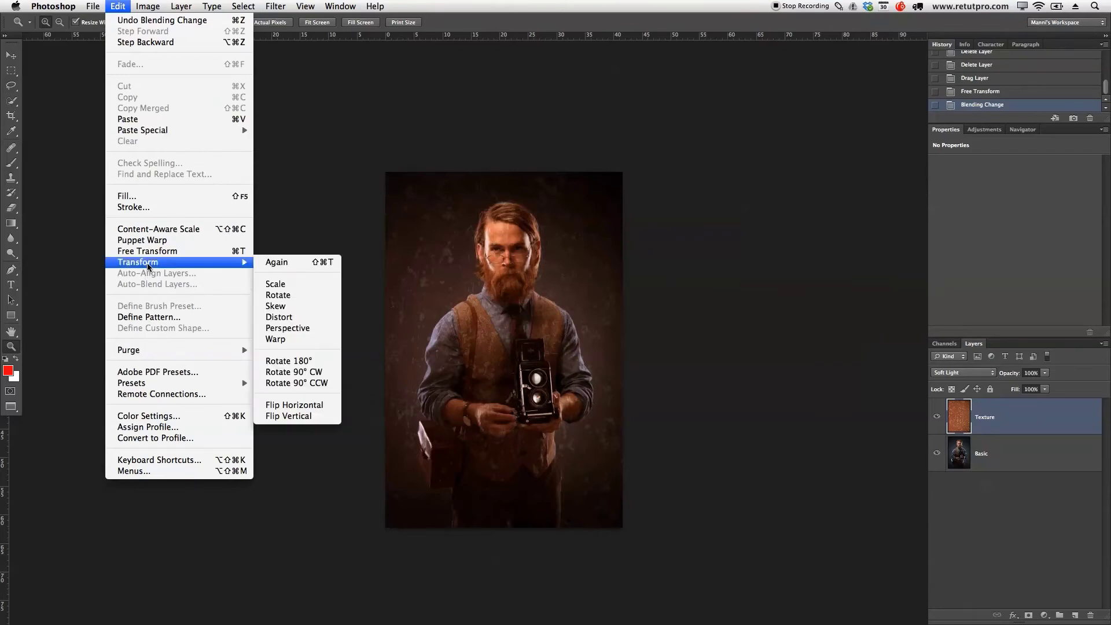
click(293, 407)
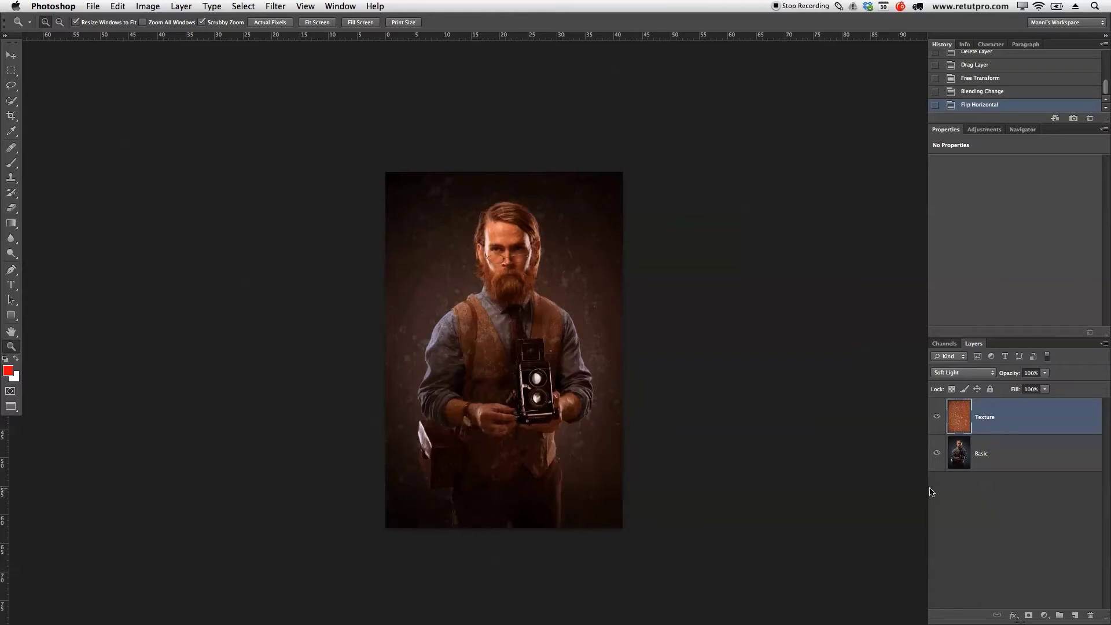
Return the Texture layer to Normal blending and zoom in so it fills the view
click(952, 374)
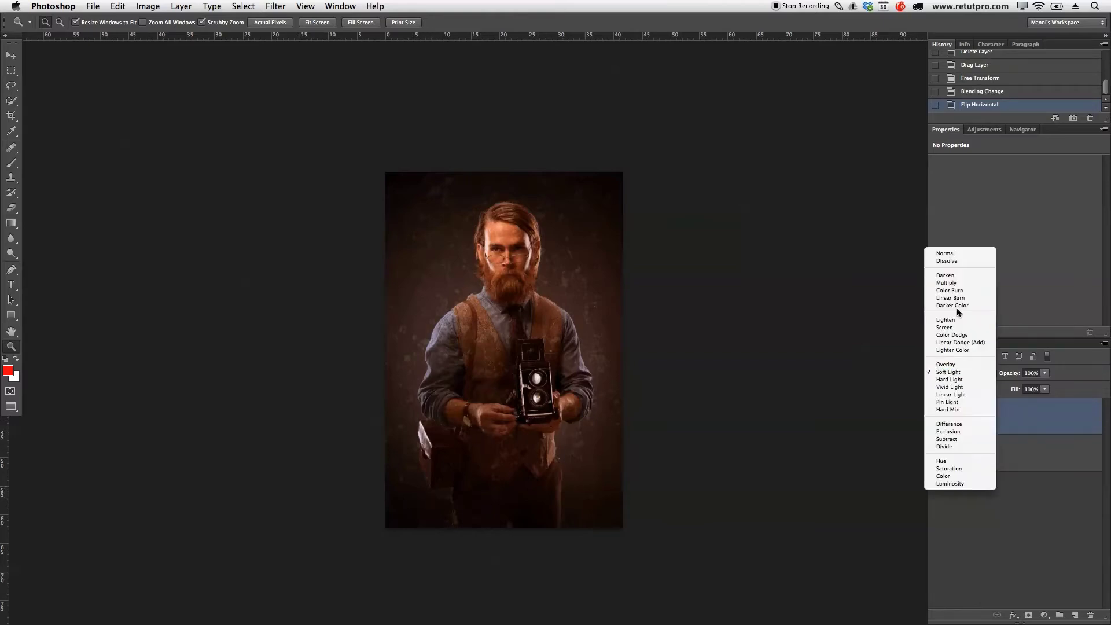
click(955, 257)
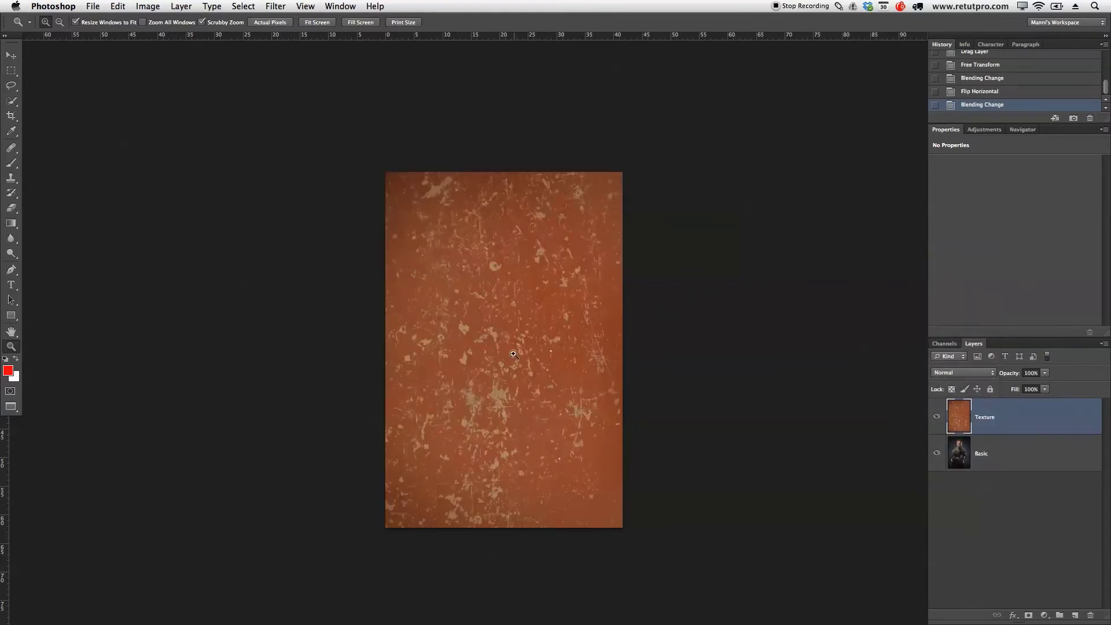
drag(515, 354, 545, 330)
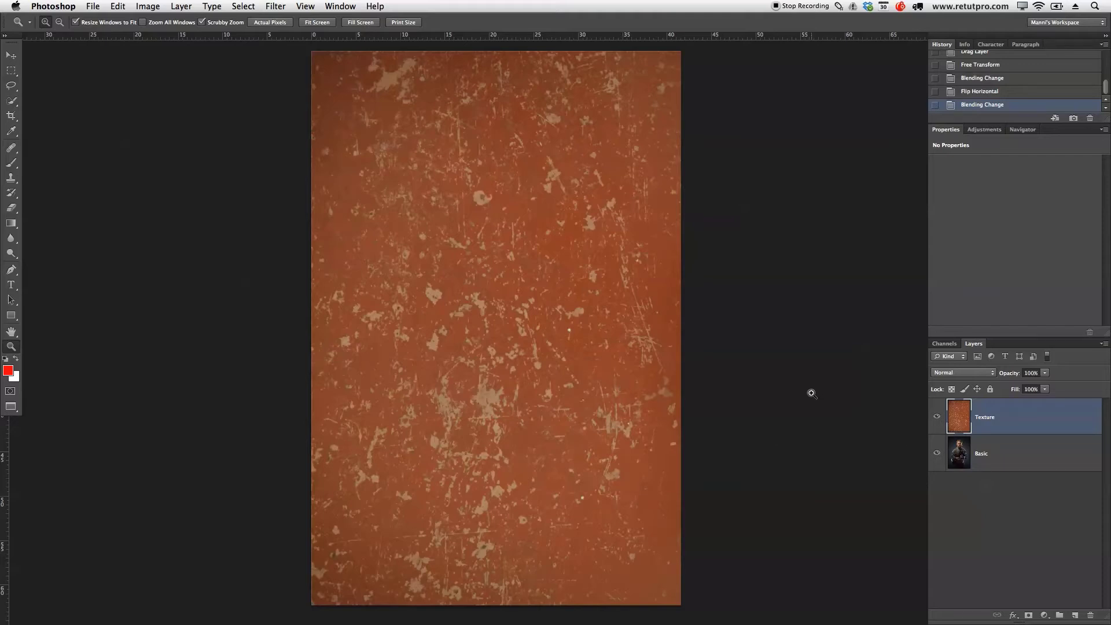
click(984, 129)
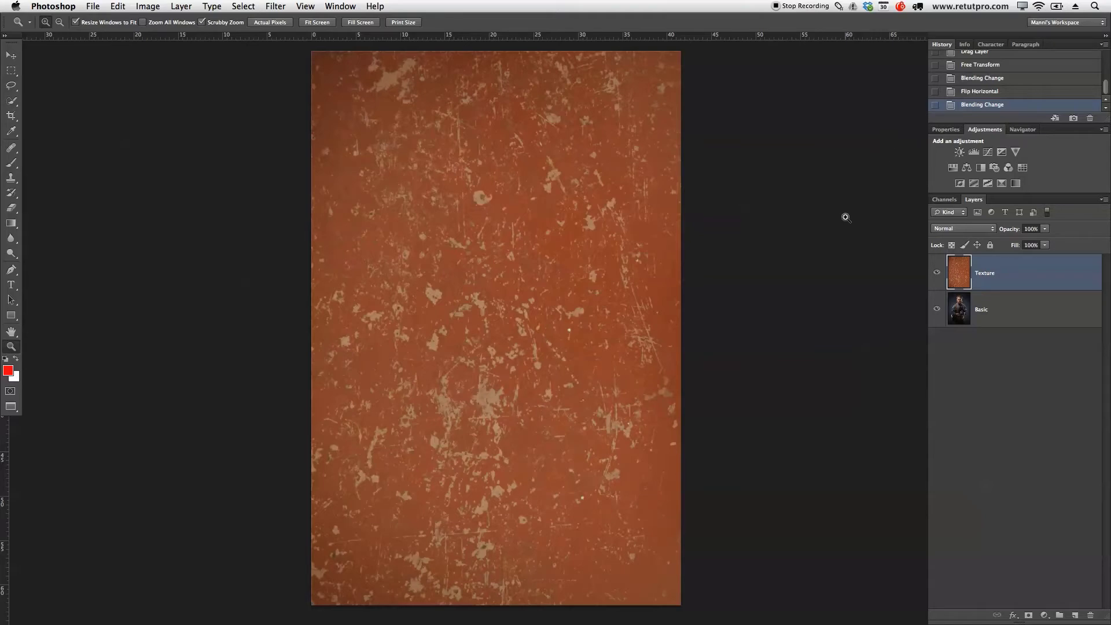
In Shadows/Highlights with more options, zero the shadow amount, tonal widths, radii and Color Correction
click(161, 4)
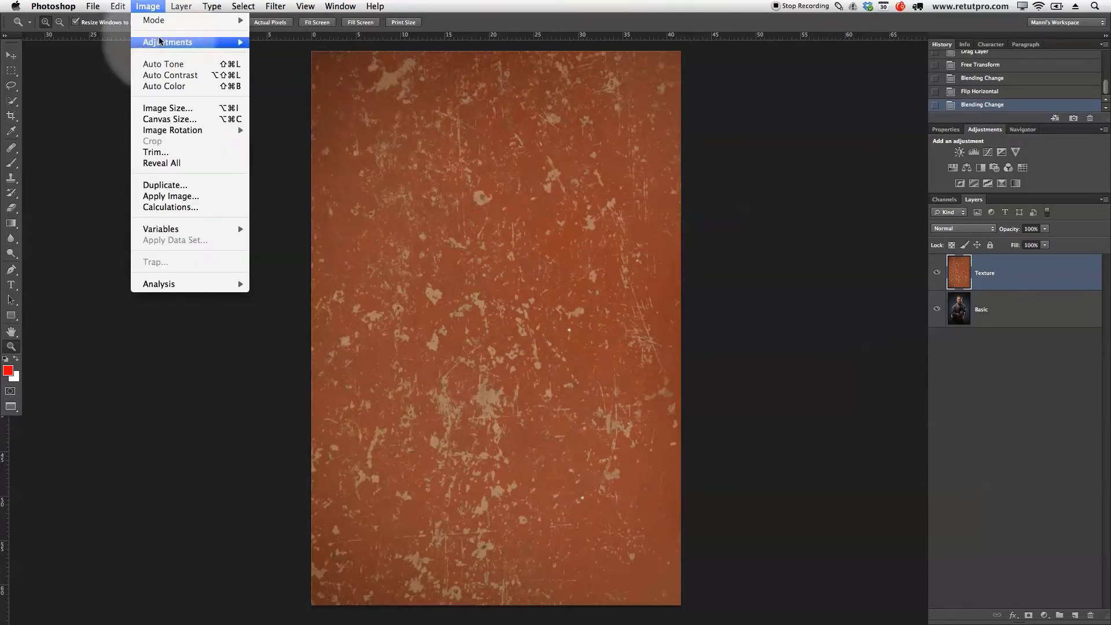
mouse_move(173, 42)
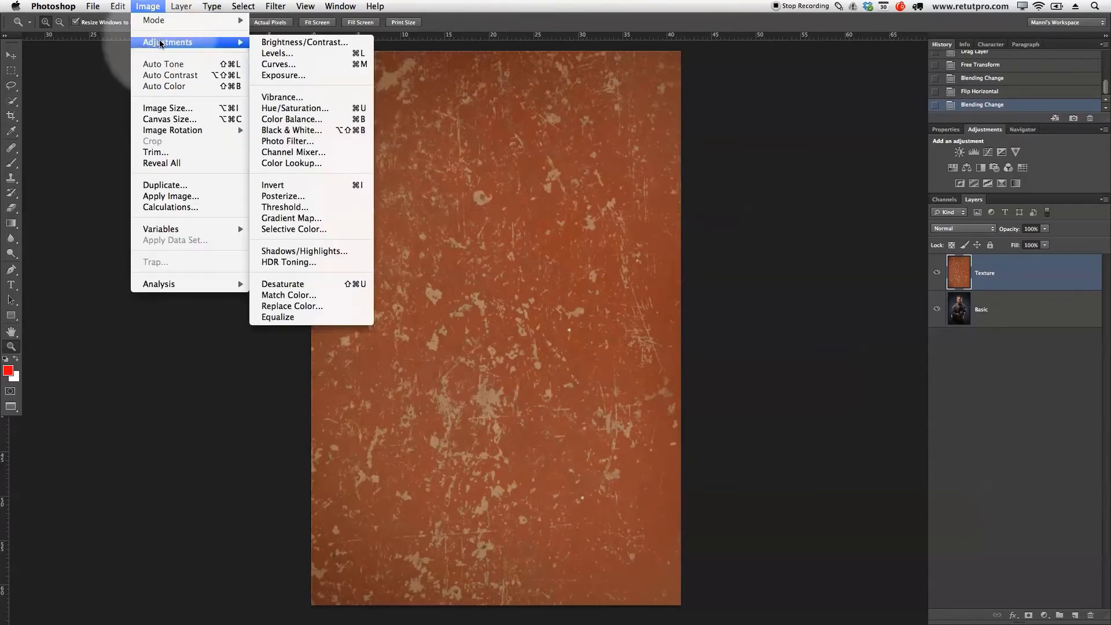
click(311, 250)
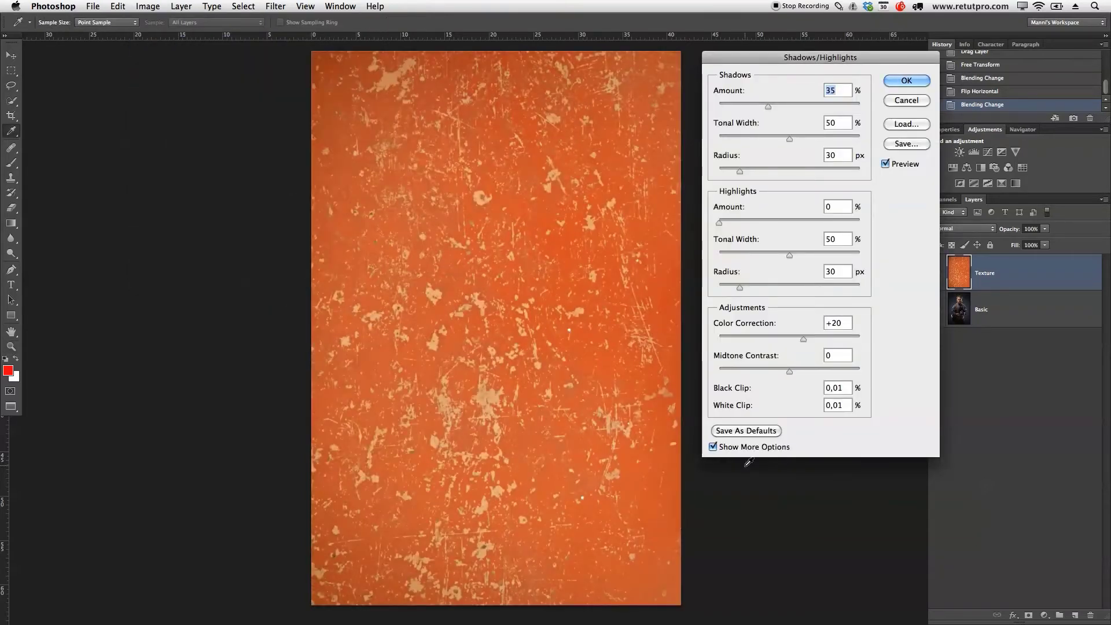
click(713, 447)
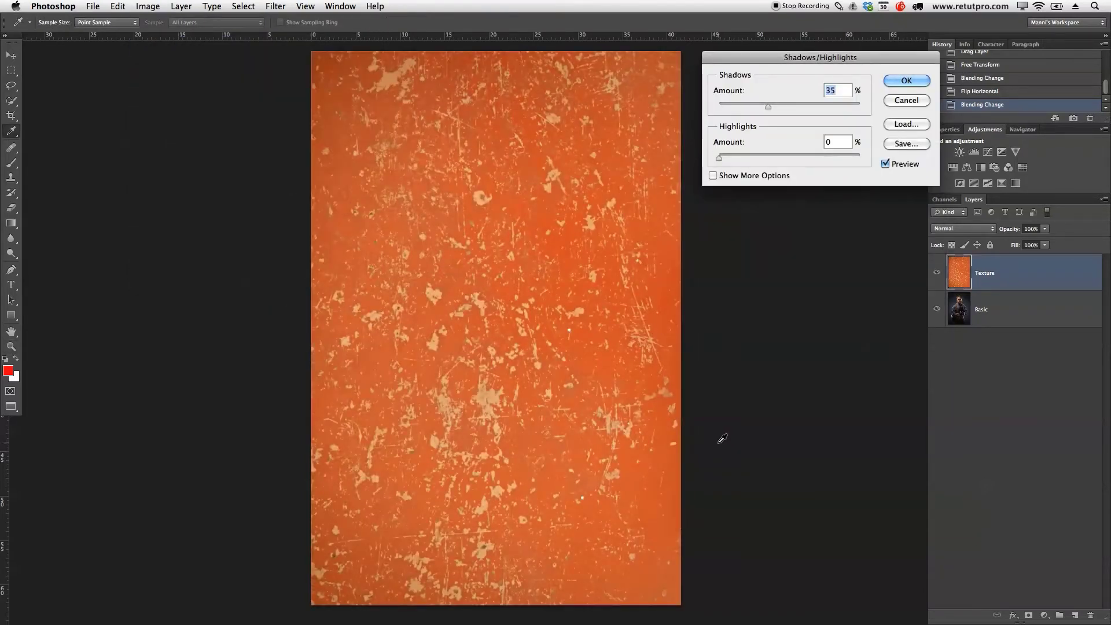
click(716, 175)
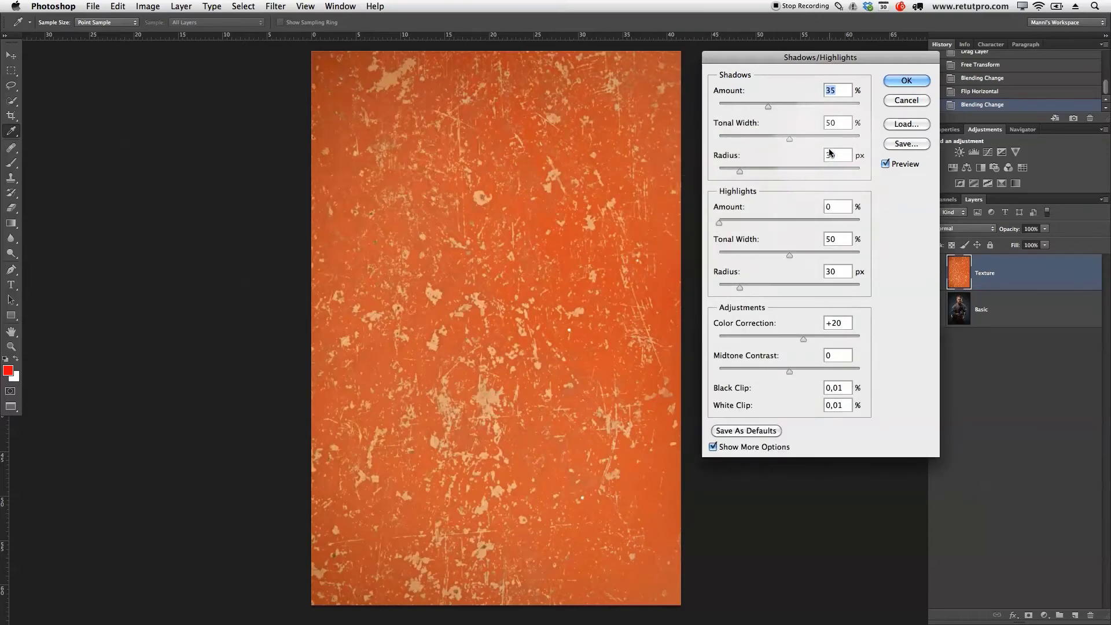
drag(767, 107, 718, 107)
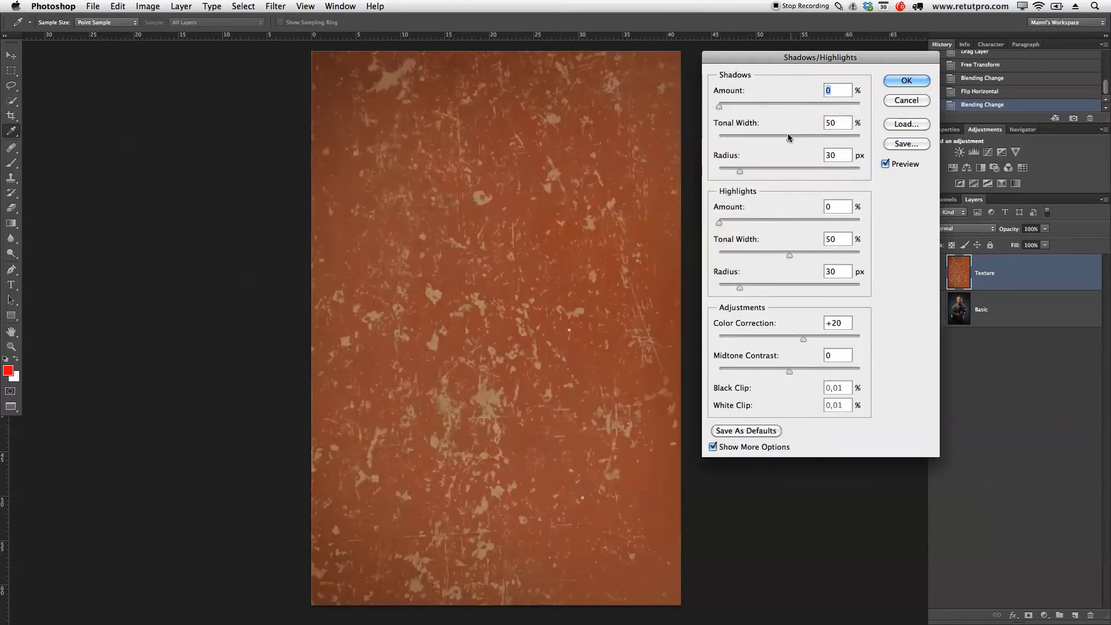
drag(790, 139, 692, 125)
drag(739, 172, 712, 174)
drag(789, 255, 727, 246)
drag(740, 287, 717, 289)
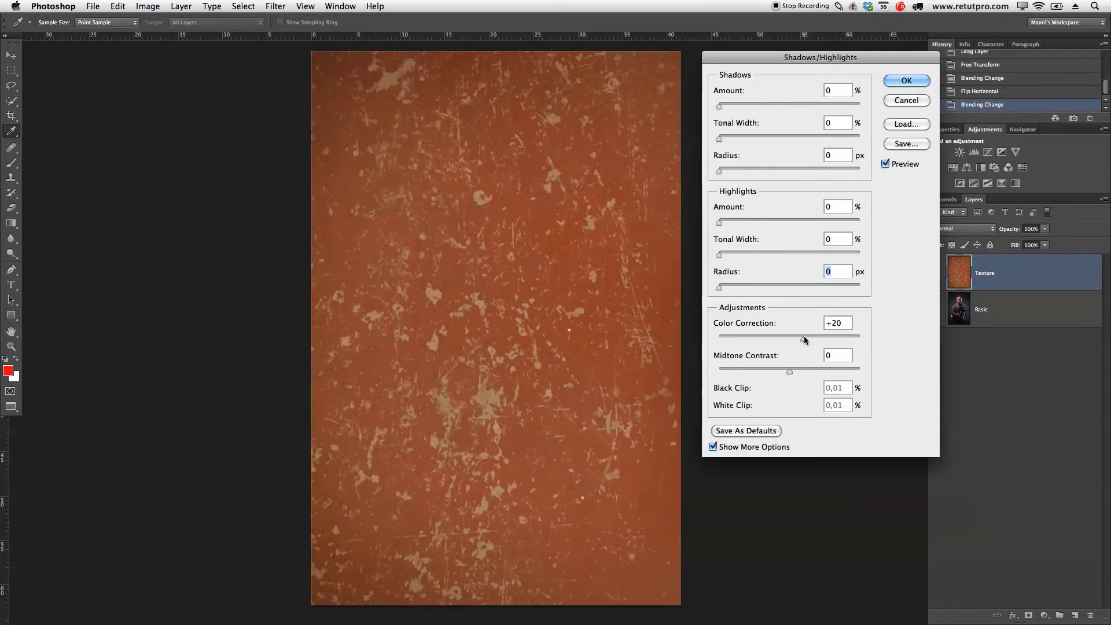
drag(804, 339, 790, 338)
text(0)
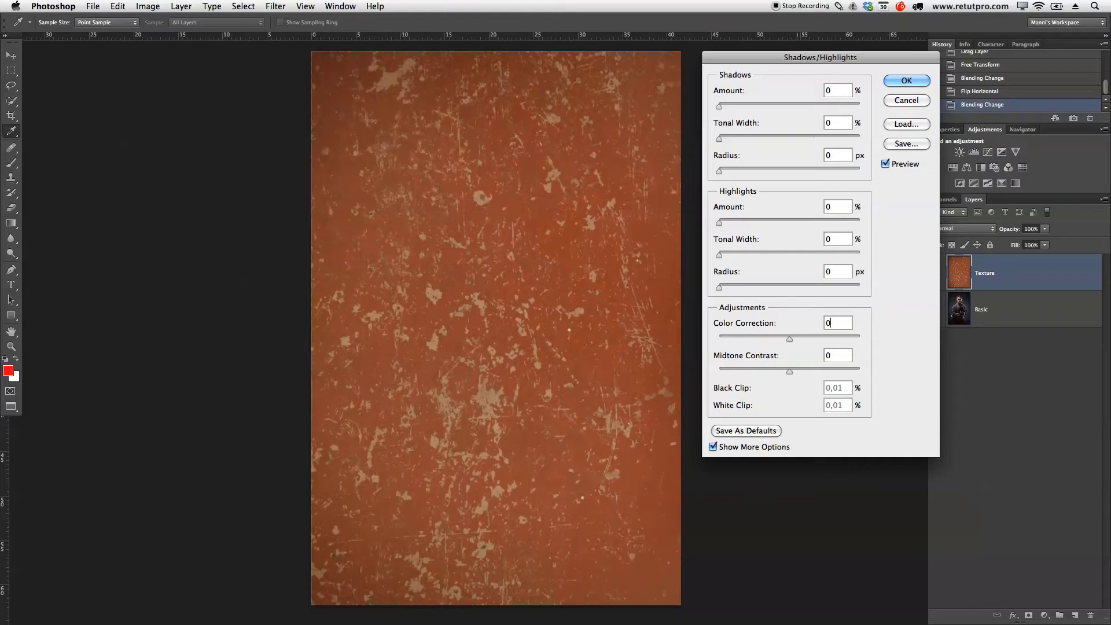
Set Shadows Amount to 2% and Midtone Contrast to +80, then apply the adjustment
click(720, 107)
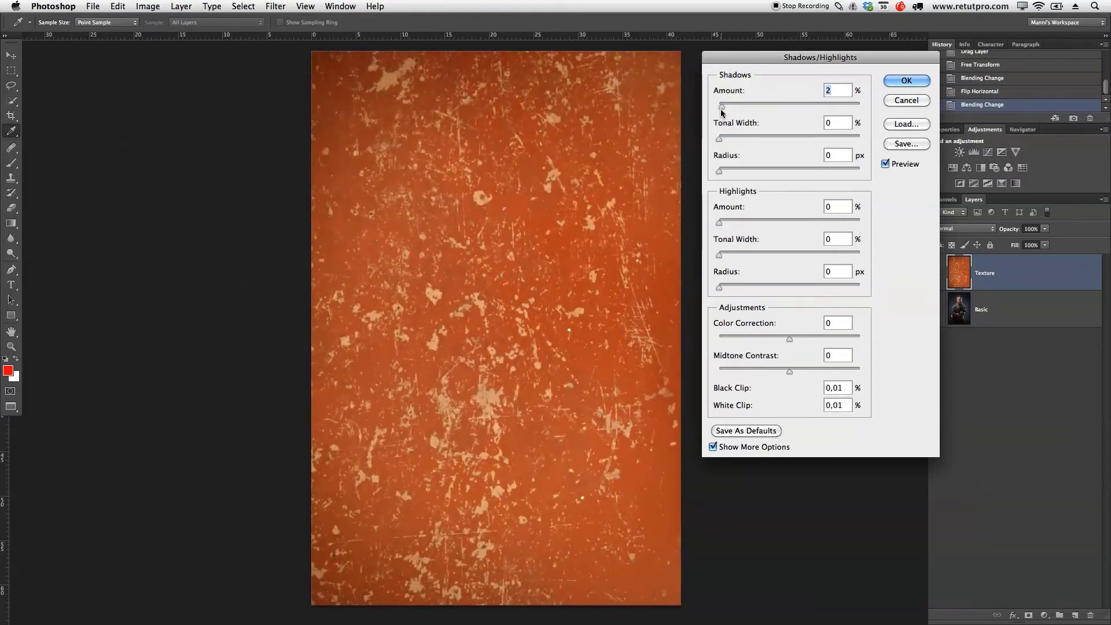
click(722, 108)
drag(789, 372, 846, 373)
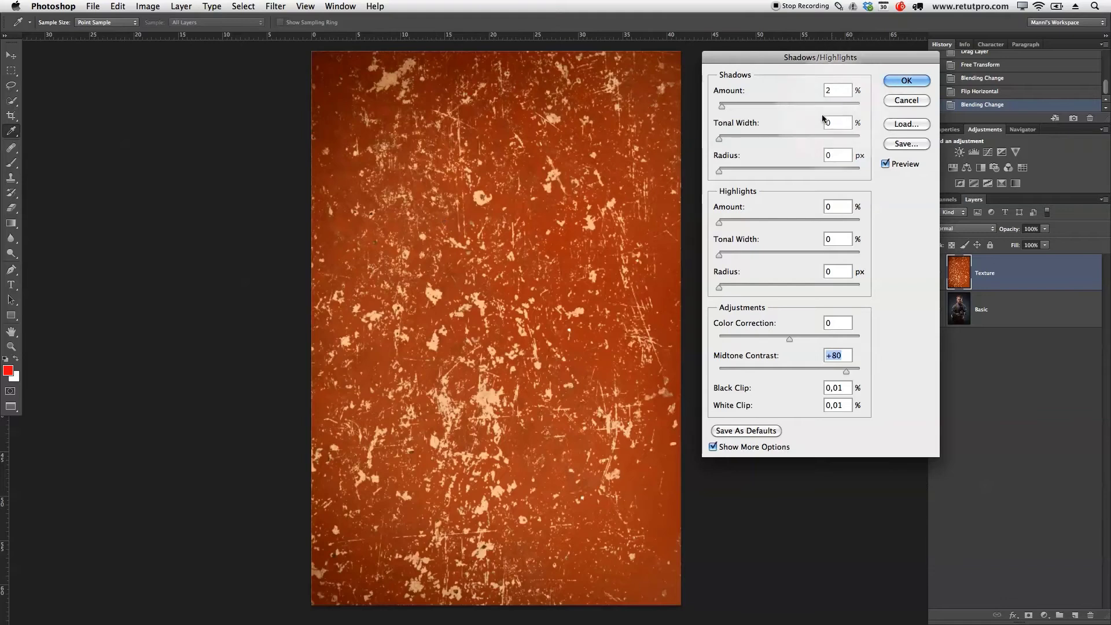
click(906, 81)
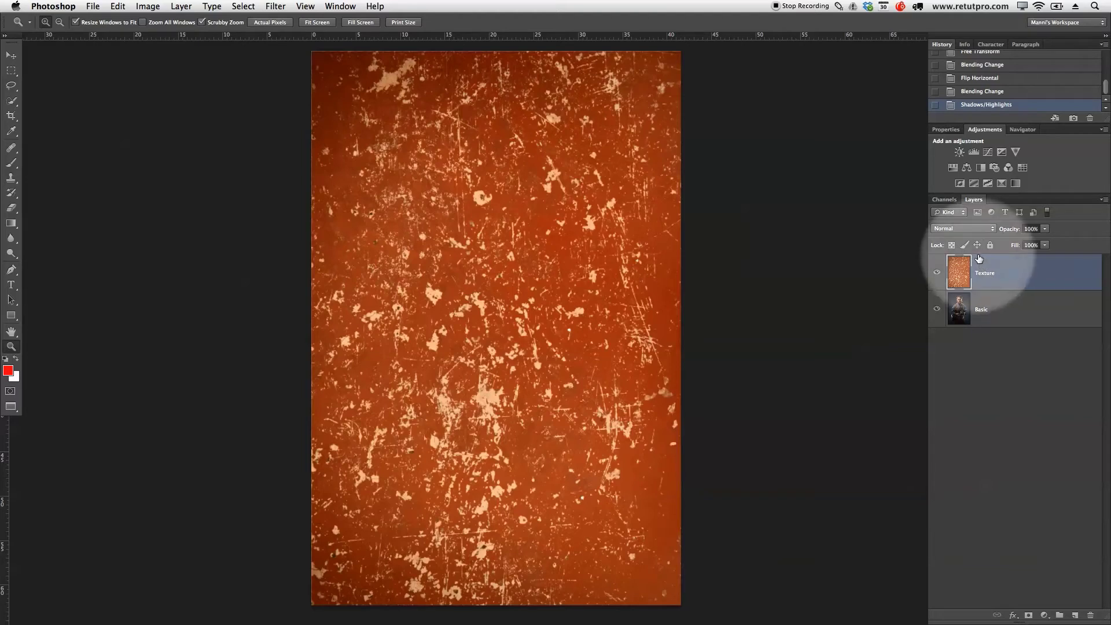
Change the Texture layer's blend mode from Normal to Soft Light
click(963, 229)
click(962, 347)
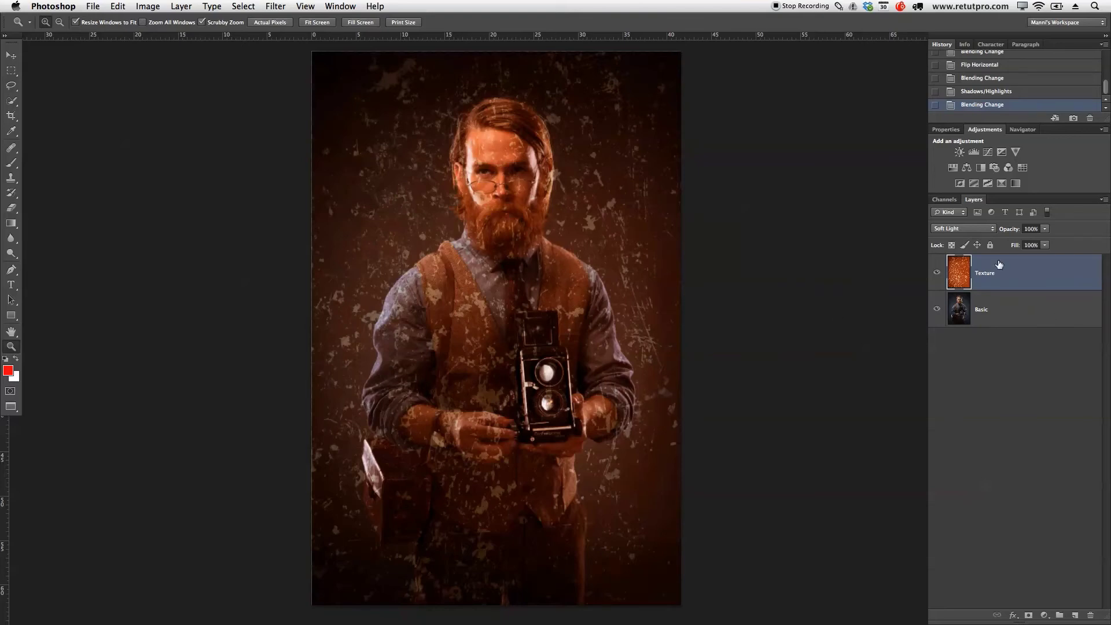
Add a Hue/Saturation adjustment layer and clip it to the Texture layer
click(953, 168)
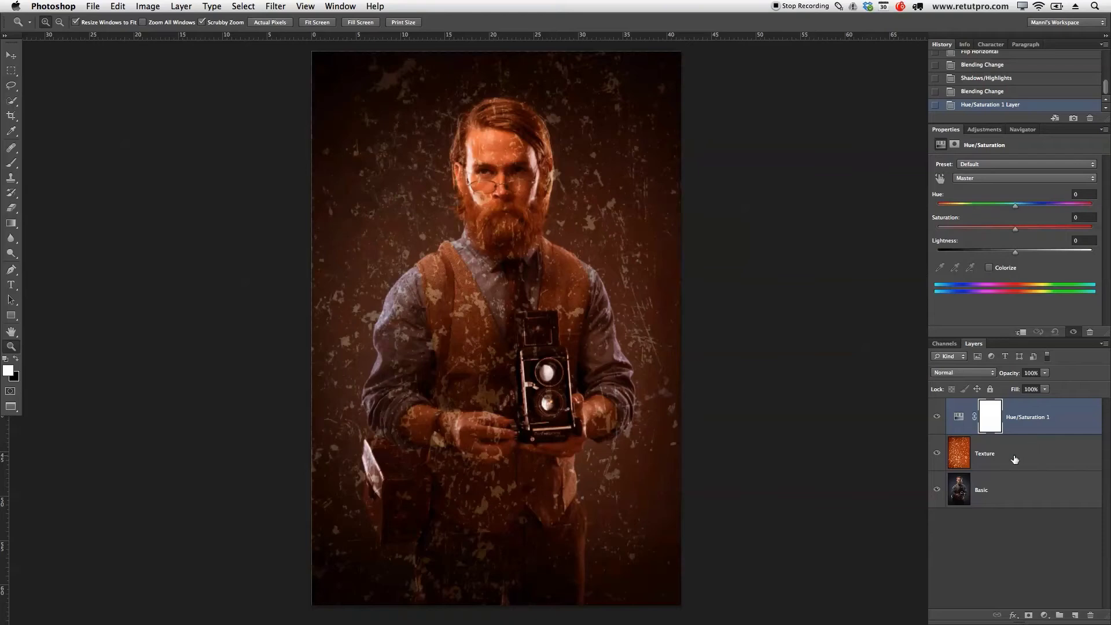
key(alt)
alt+click(972, 432)
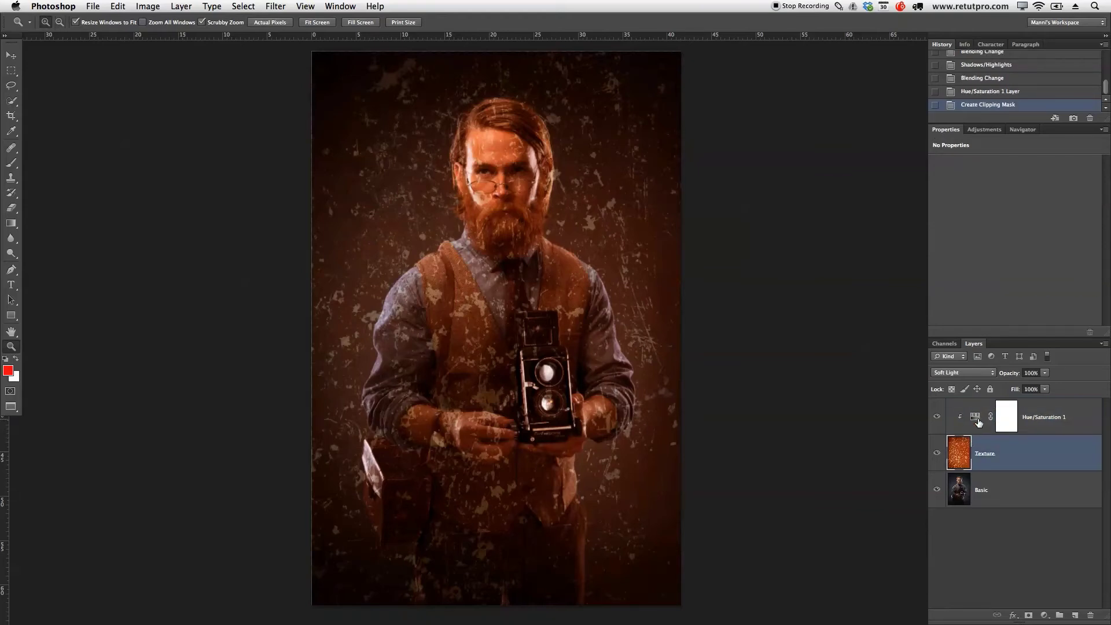
click(982, 428)
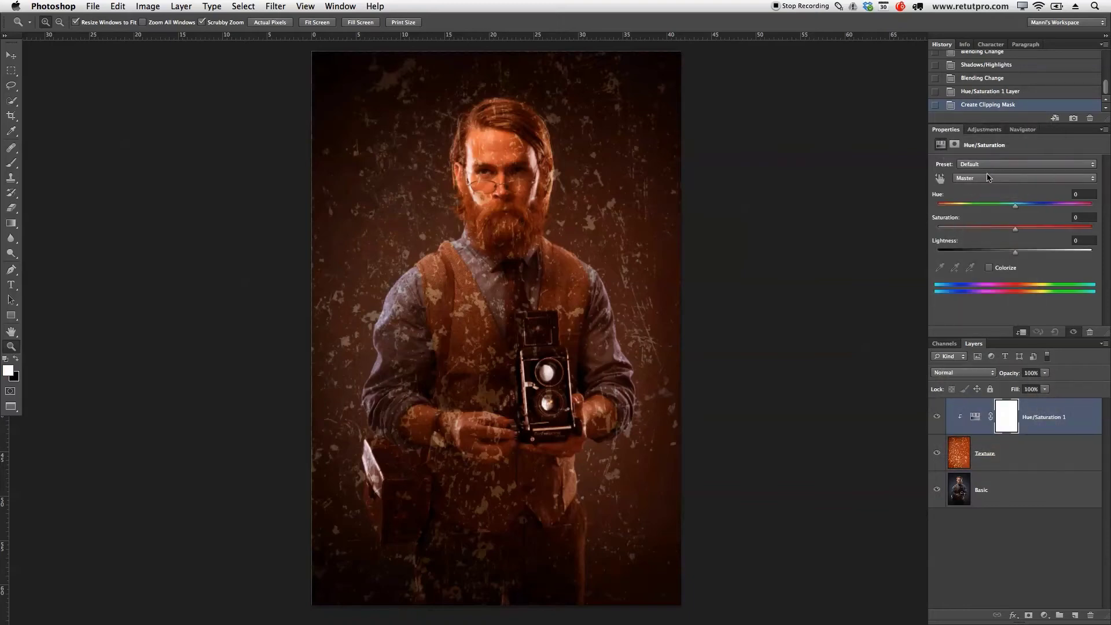
Lower the Hue/Saturation Saturation to -80 for all colours
click(985, 178)
click(988, 182)
drag(978, 236, 972, 236)
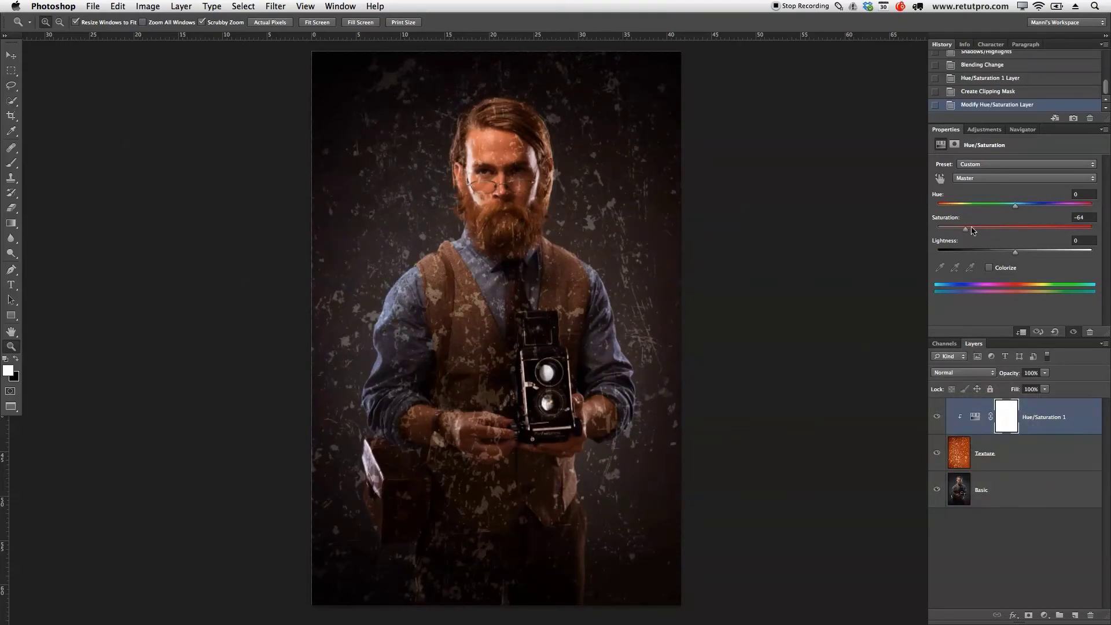
drag(961, 232, 949, 233)
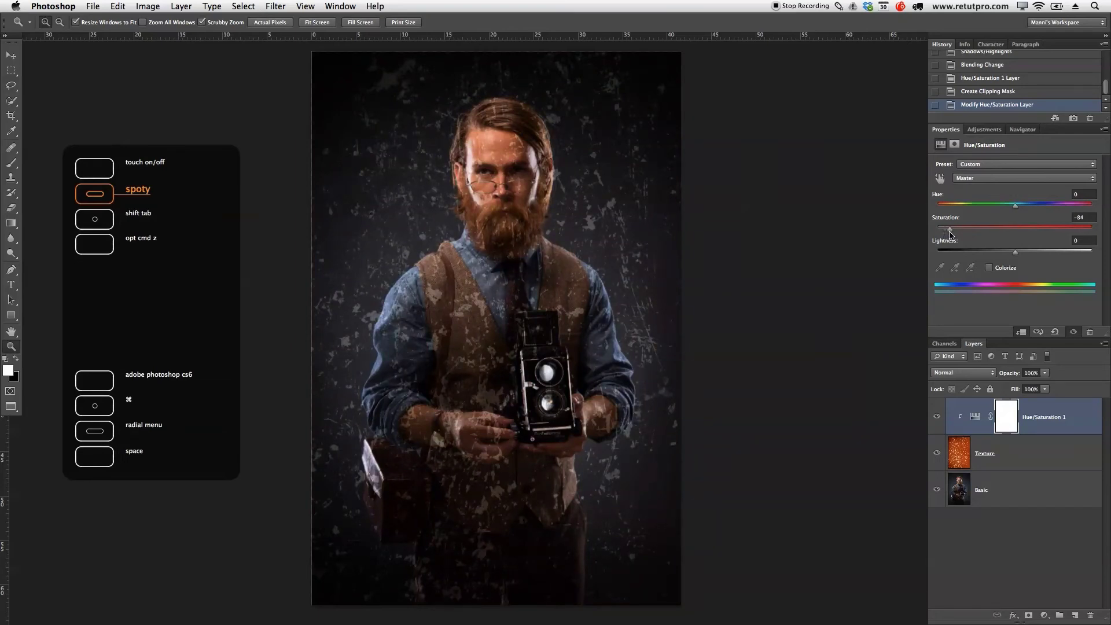
drag(949, 233, 952, 235)
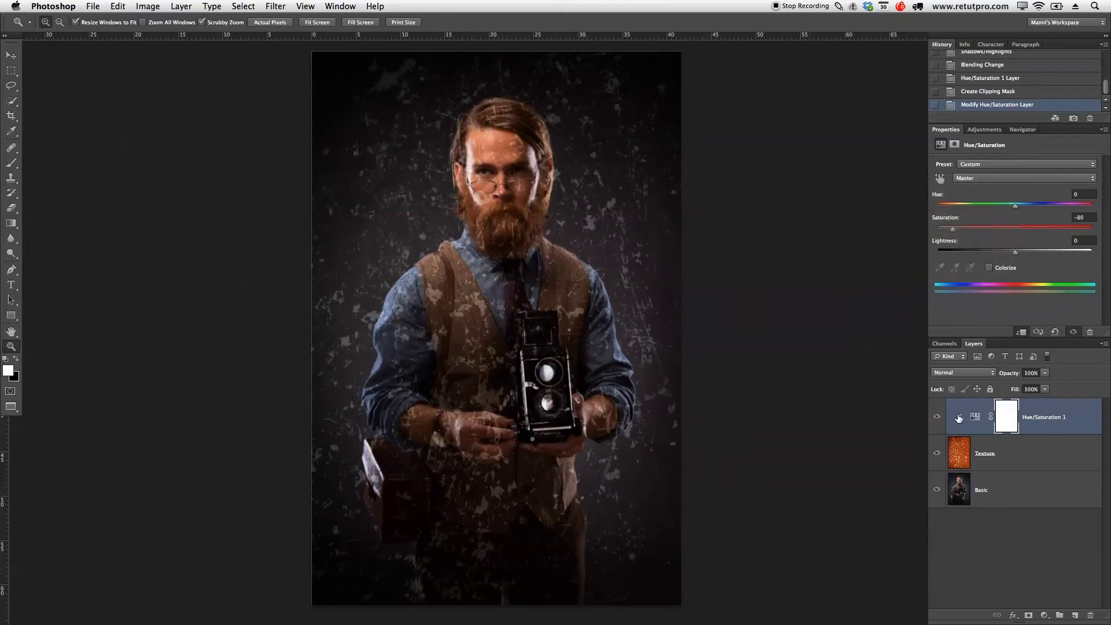
click(995, 428)
Free Transform the Texture layer to about 109% and nudge it right and down
click(1011, 455)
drag(634, 330, 610, 328)
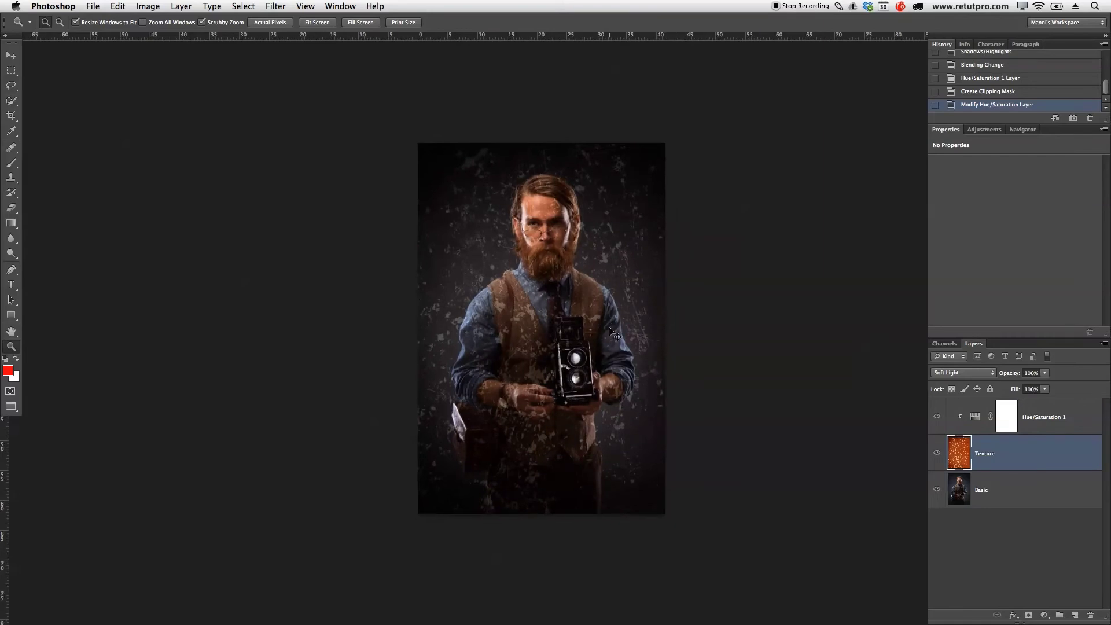
key(ctrl+t)
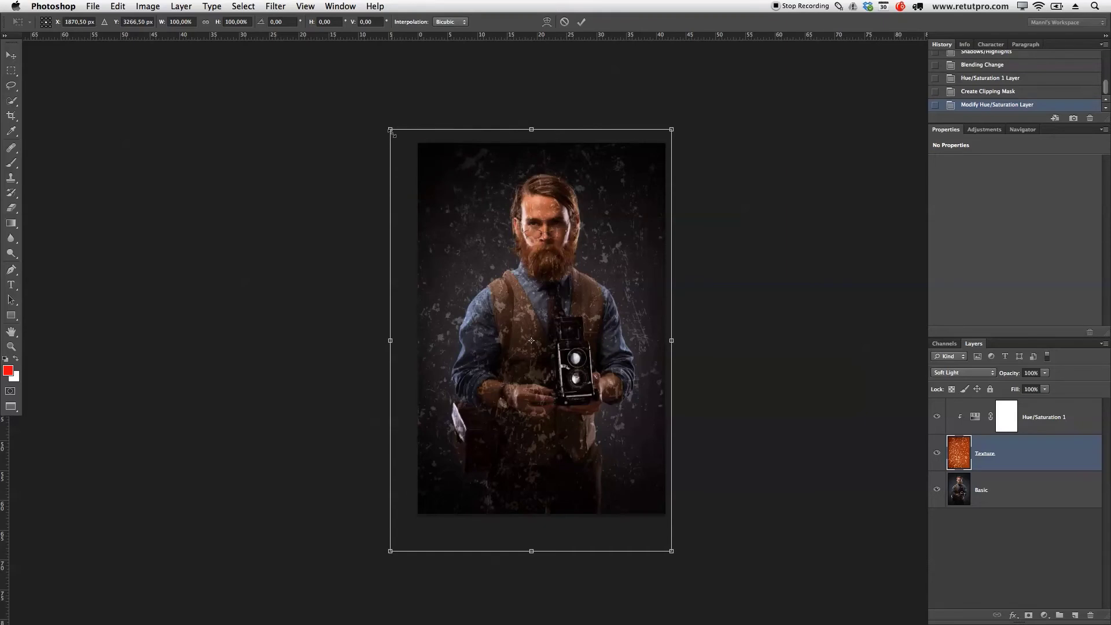
drag(388, 127, 365, 91)
drag(575, 198, 593, 199)
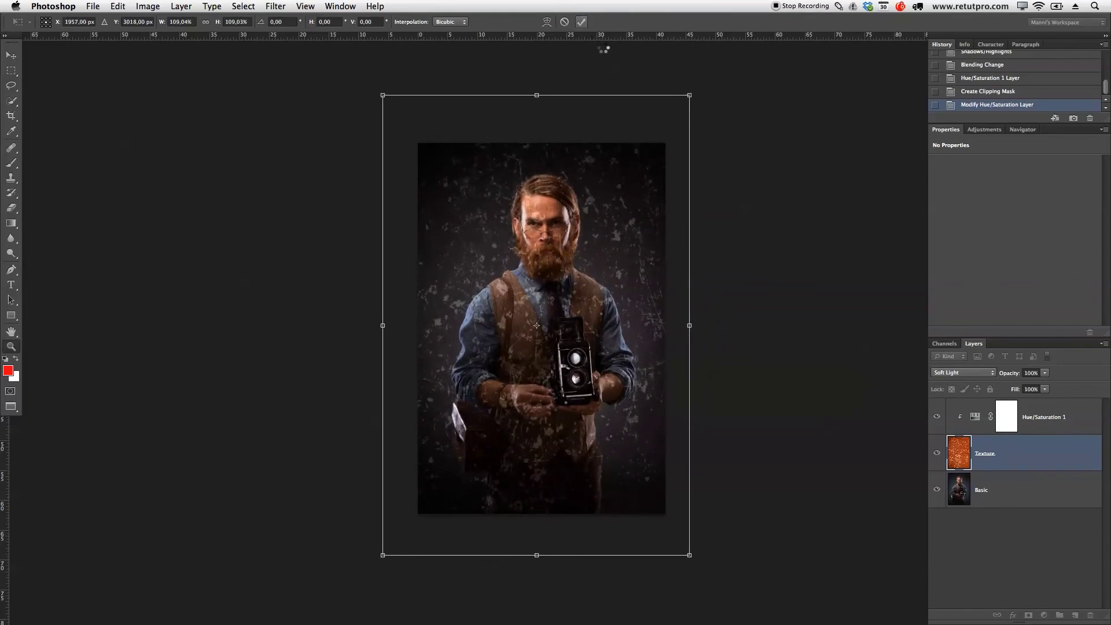
click(572, 221)
click(572, 221)
click(574, 226)
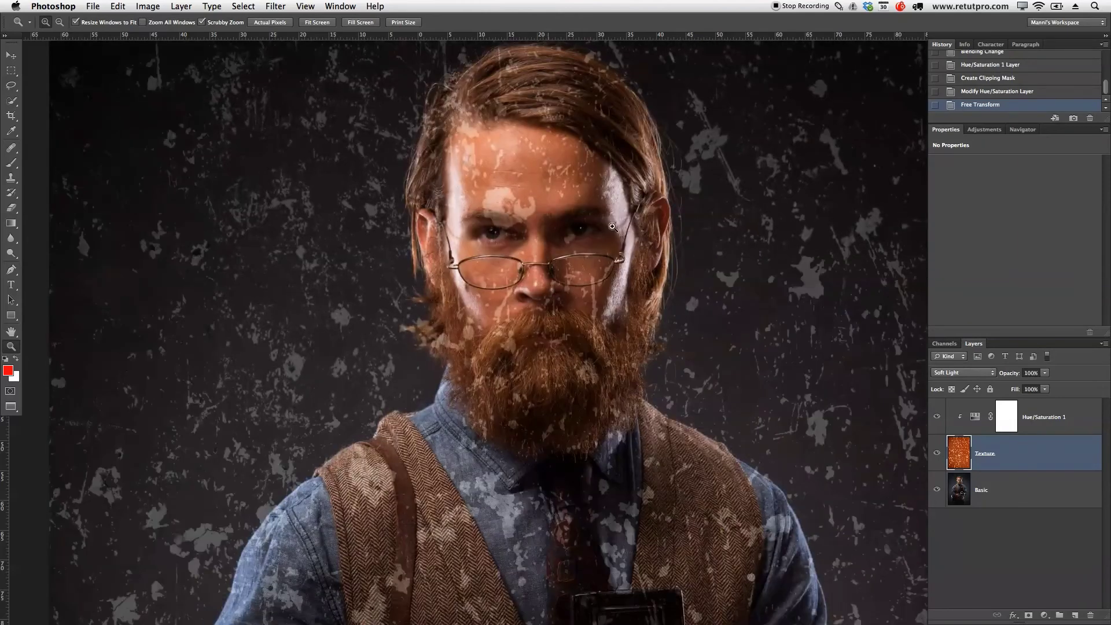
click(578, 238)
click(488, 248)
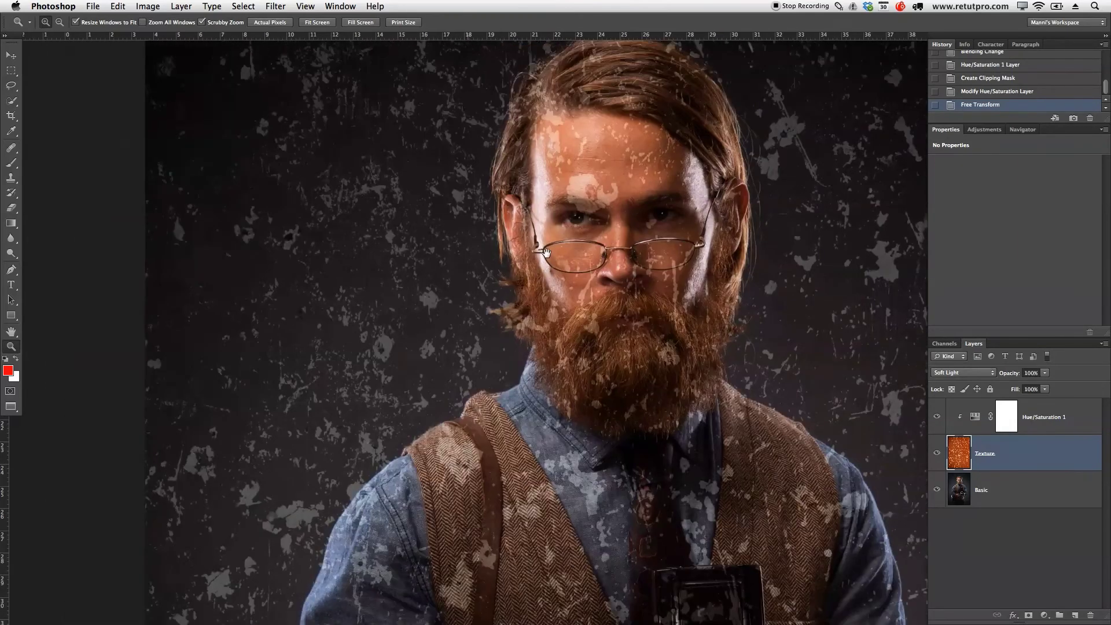
click(489, 261)
click(490, 271)
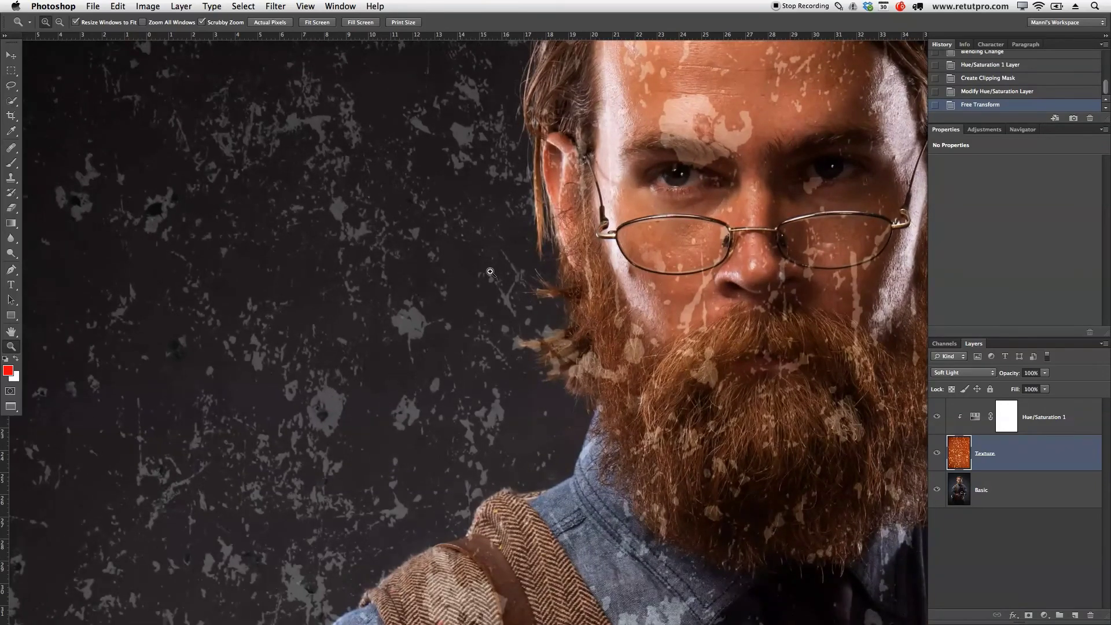
alt+click(490, 271)
alt+click(481, 273)
alt+click(586, 257)
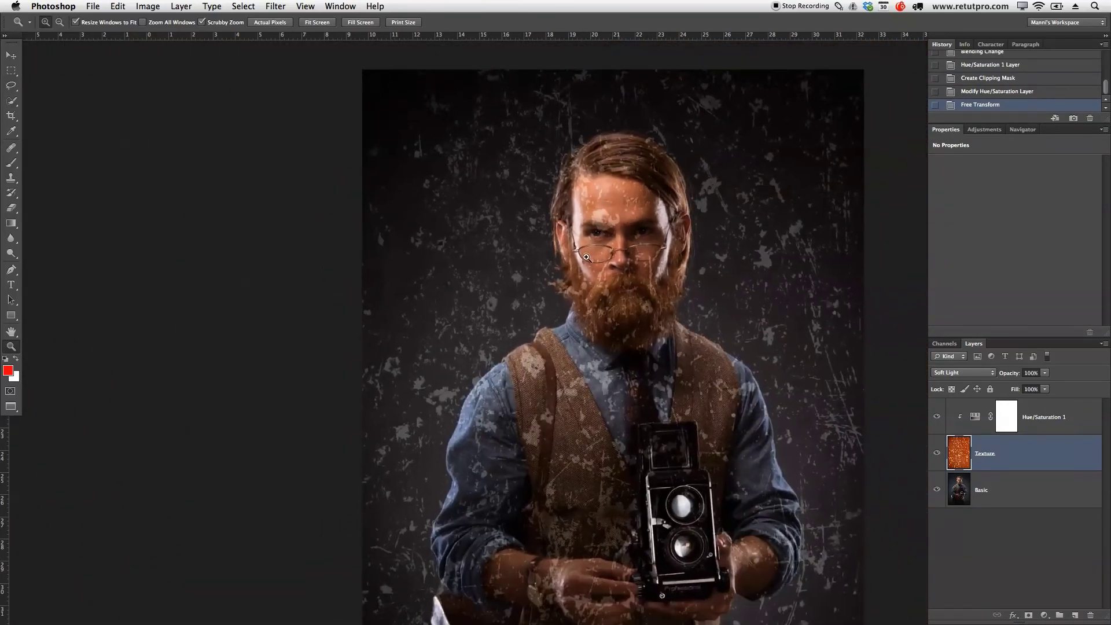
alt+click(586, 257)
alt+click(594, 258)
alt+click(600, 259)
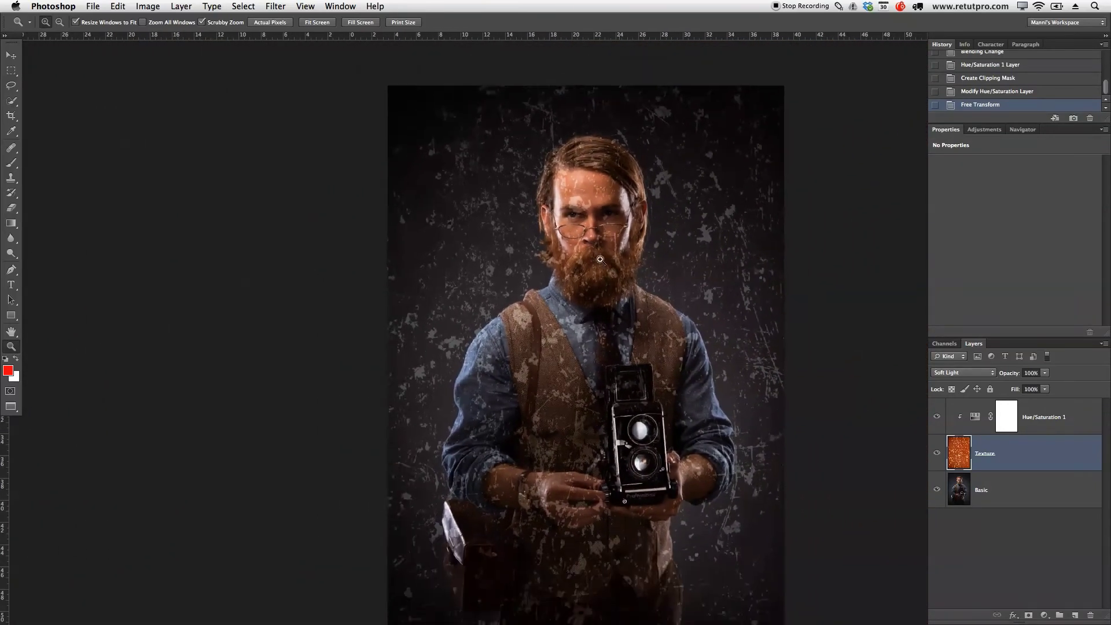
alt+click(605, 256)
alt+click(634, 243)
alt+click(666, 231)
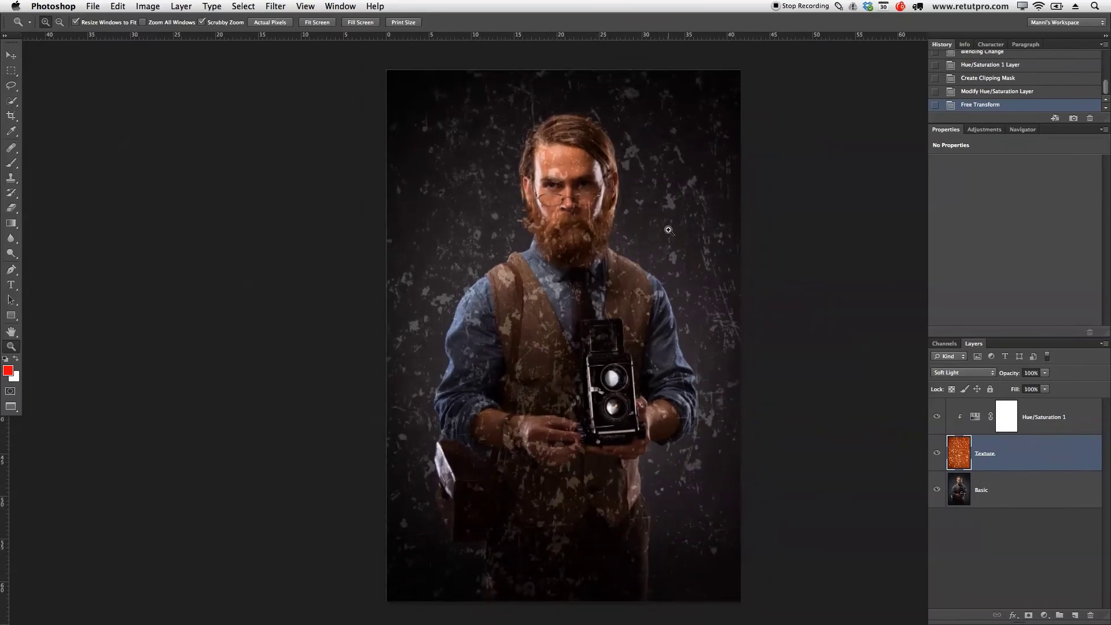
click(669, 379)
click(1045, 462)
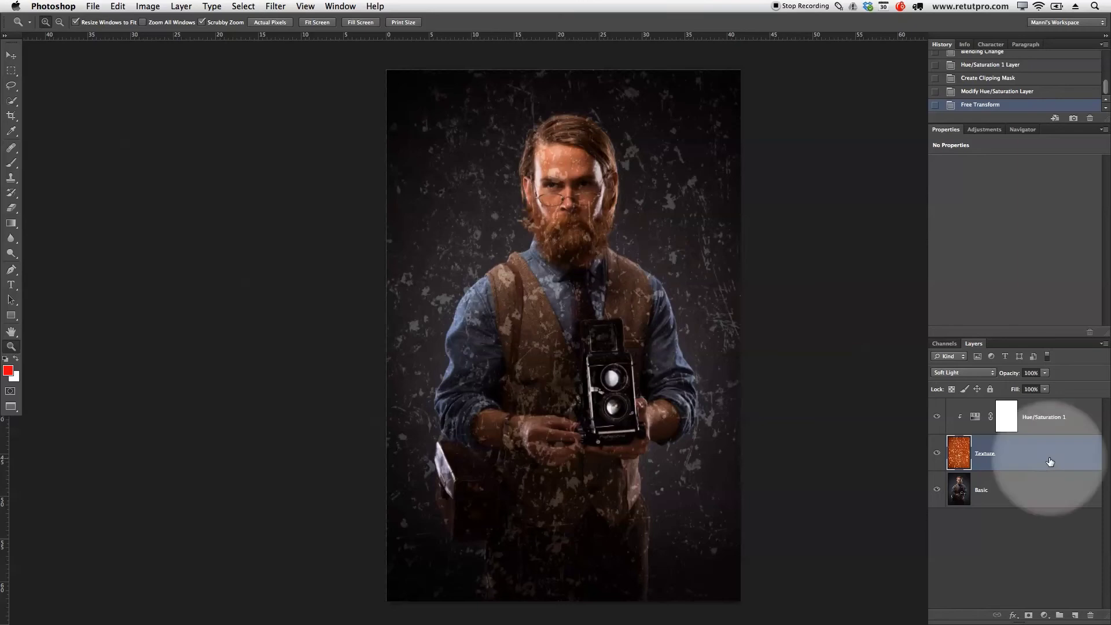
click(999, 460)
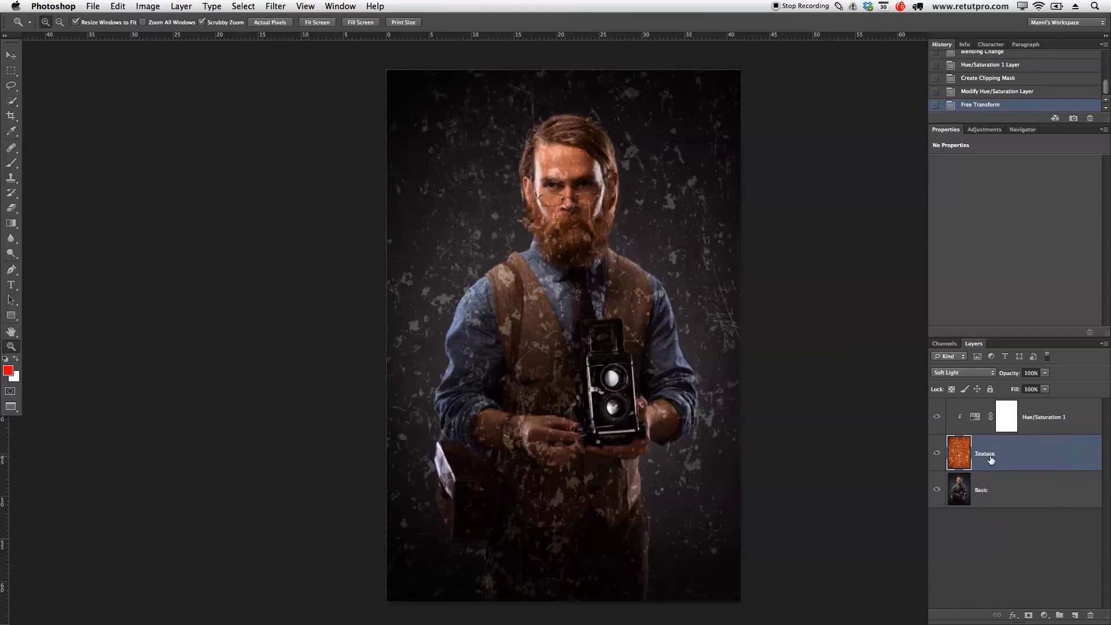
Convert the Texture layer to a smart object and apply a Gaussian Blur with radius 2,0 pixels
right_click(1005, 456)
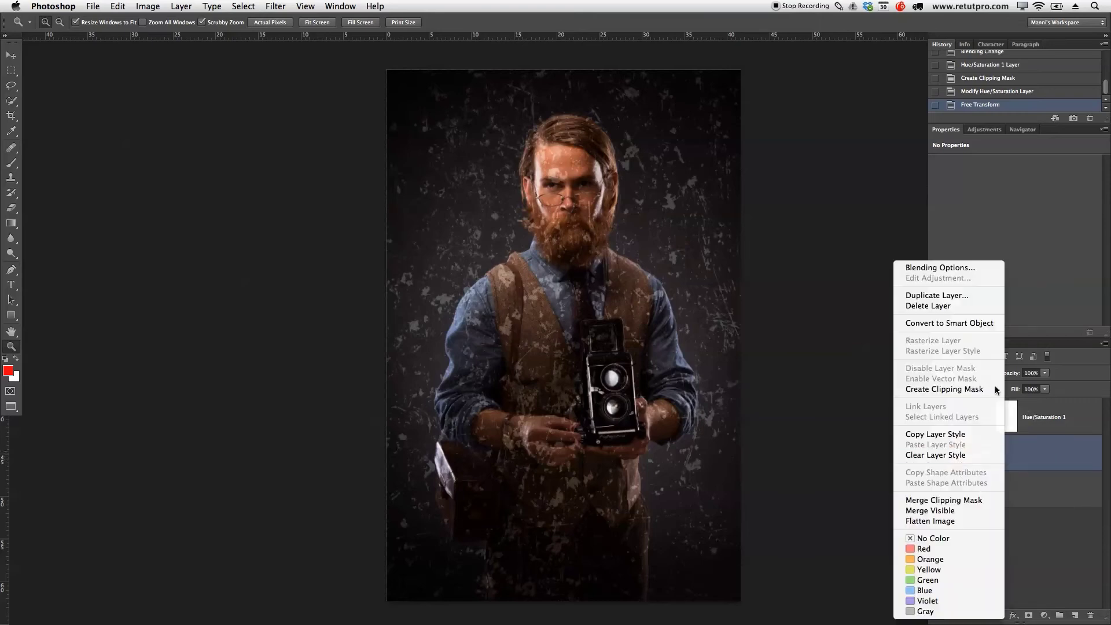
click(969, 324)
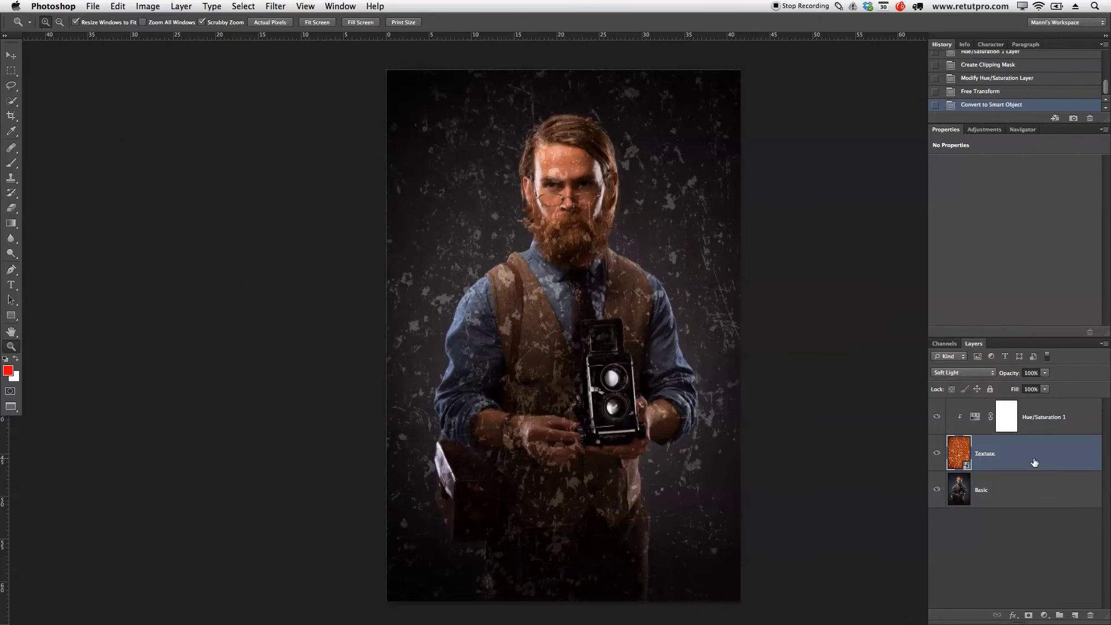
click(275, 5)
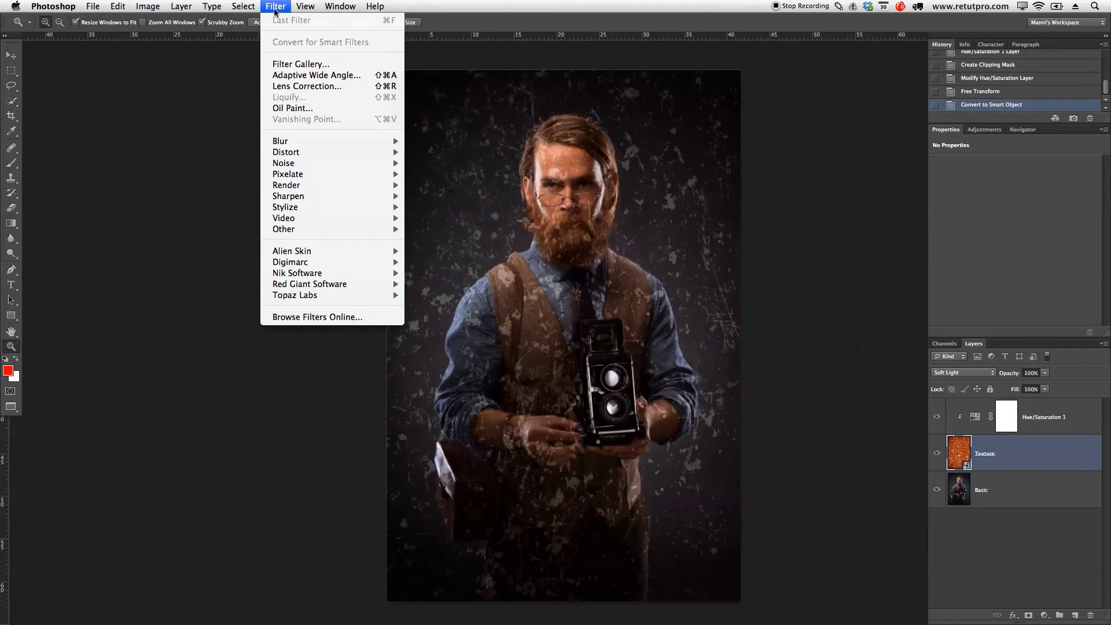
mouse_move(287, 145)
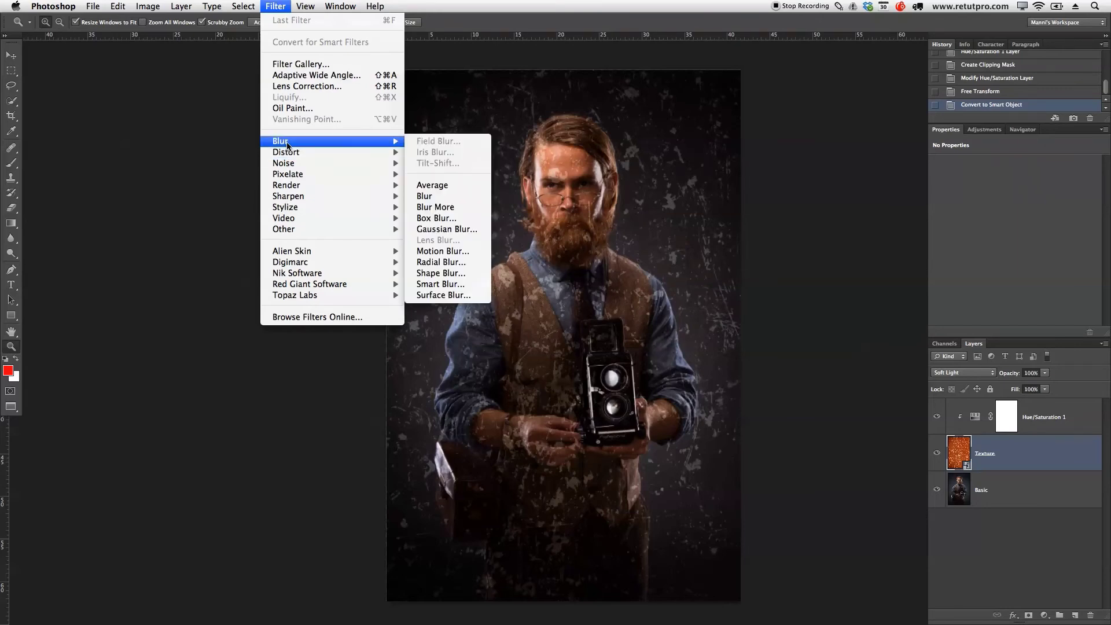
click(429, 228)
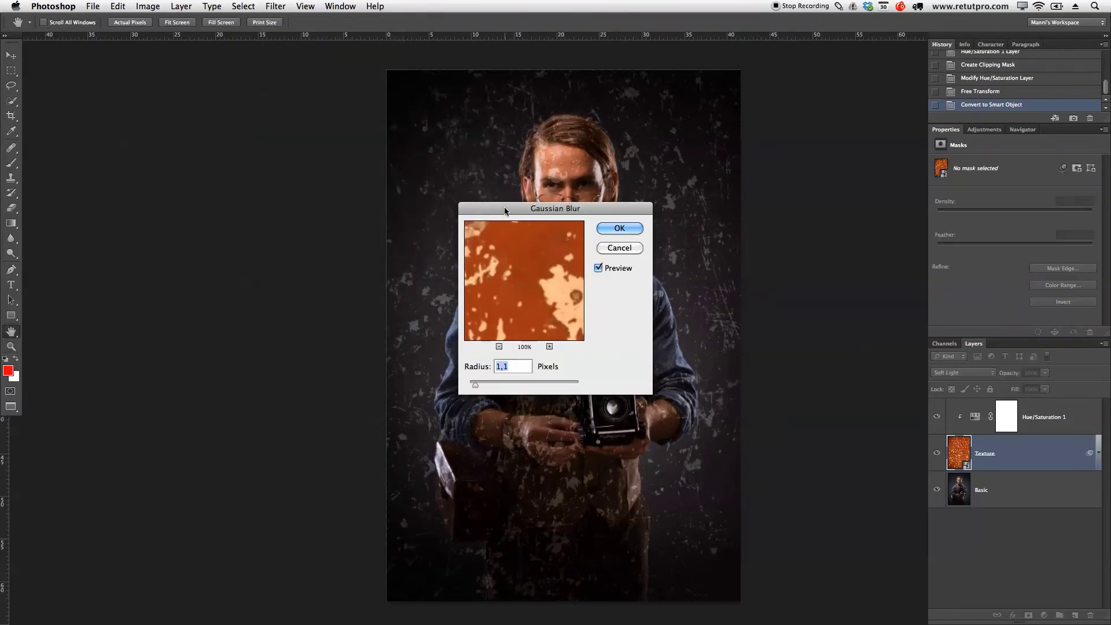
drag(504, 209, 806, 162)
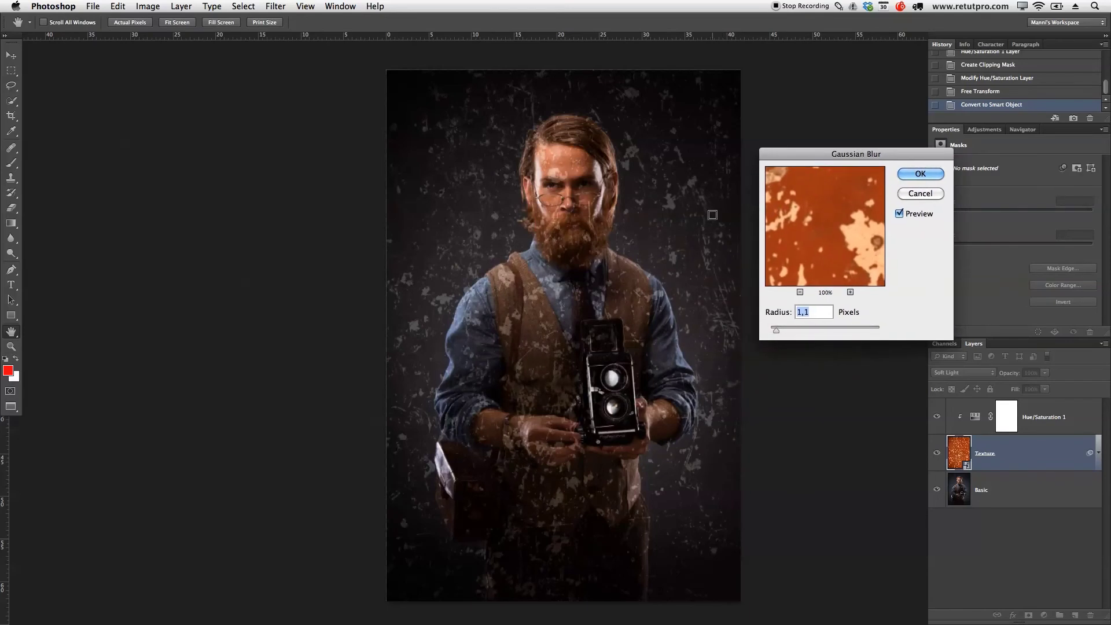
drag(777, 334, 783, 336)
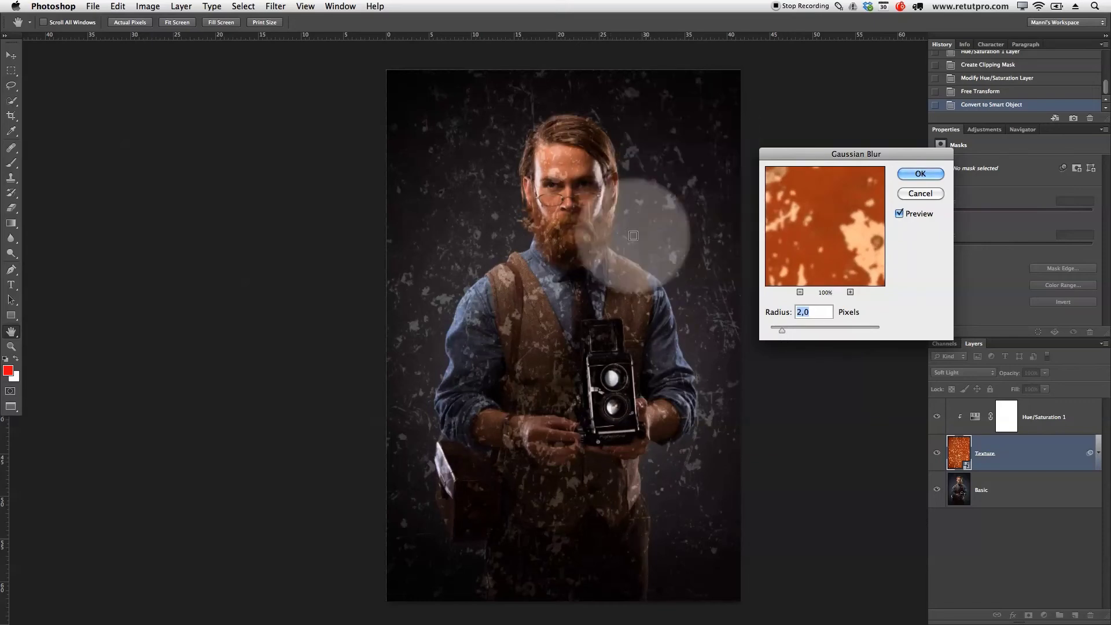
click(934, 175)
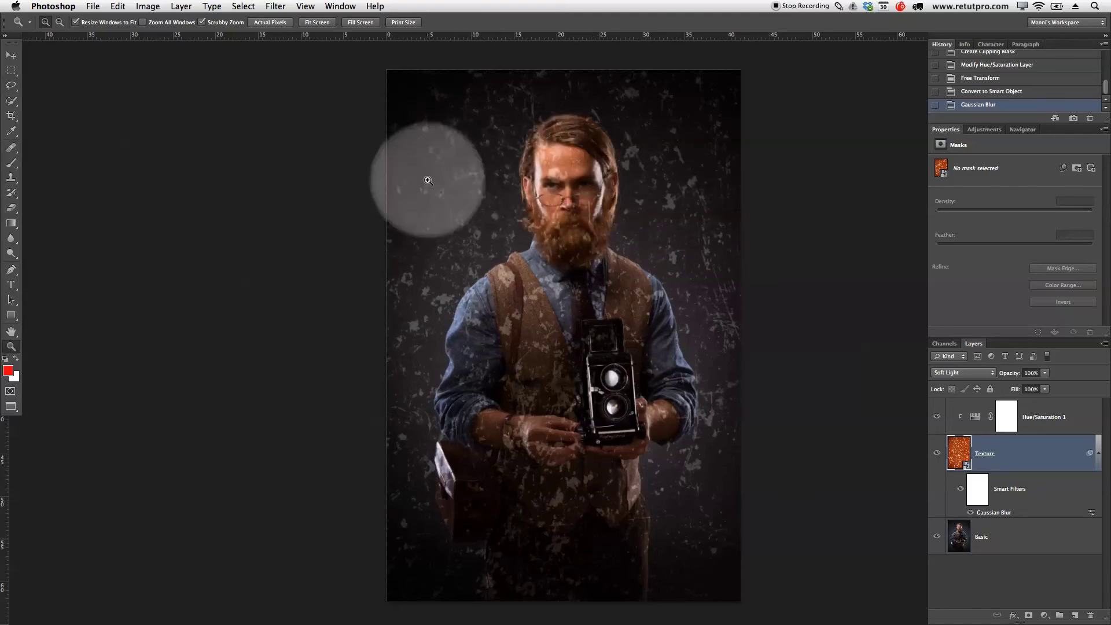
drag(544, 186, 612, 187)
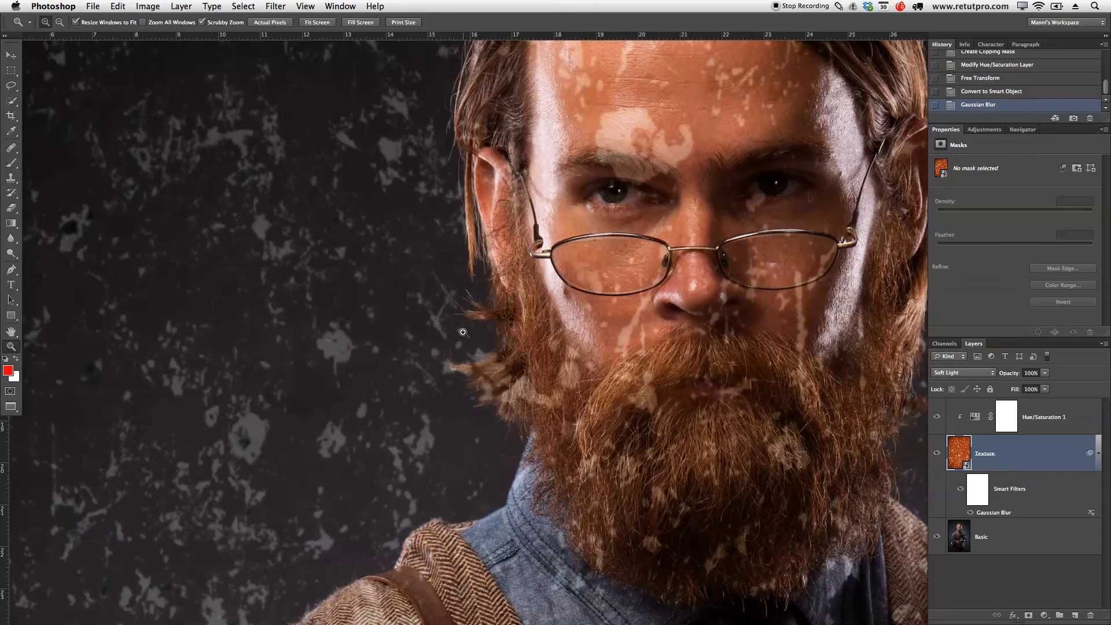
drag(461, 336, 409, 318)
scroll(496, 248, down, 5)
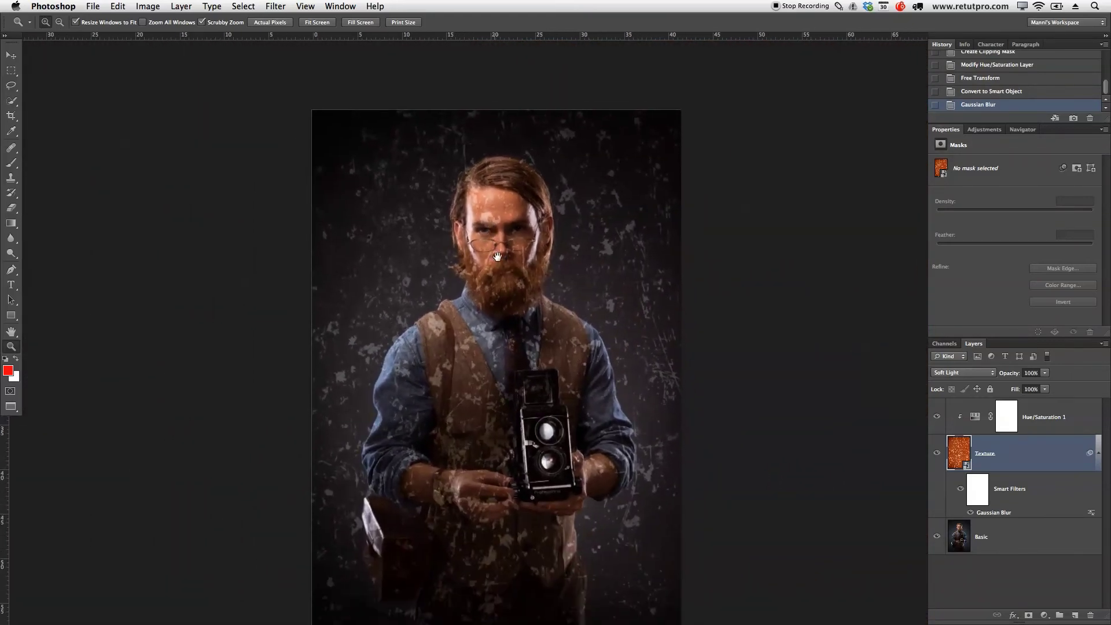
scroll(511, 215, down, 1)
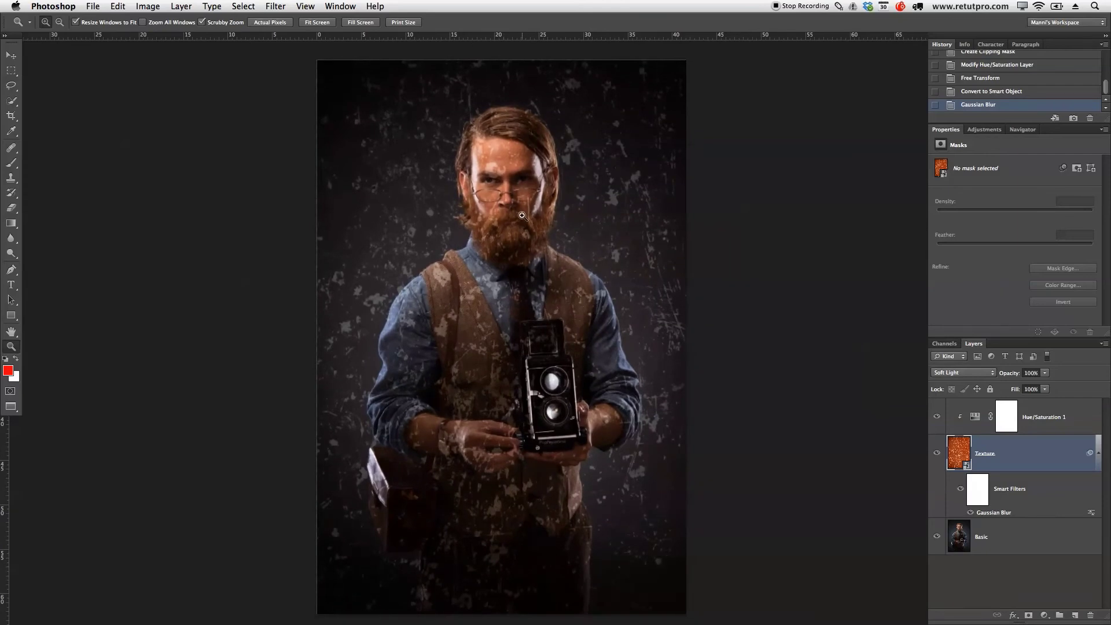
click(521, 247)
click(990, 454)
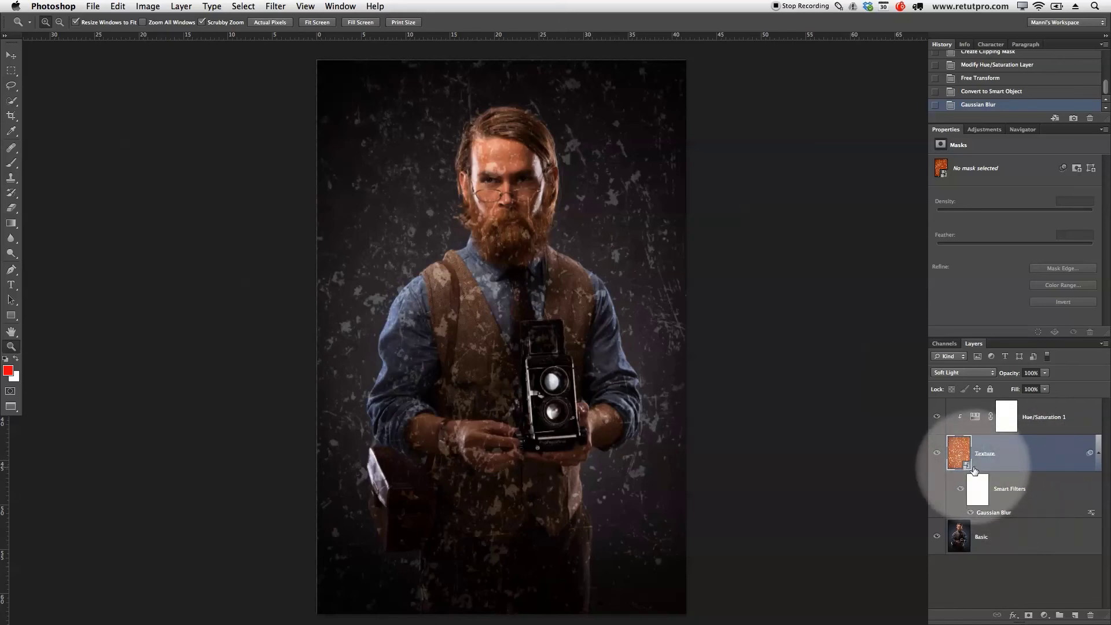
Check the Gaussian Blur settings without changing them, collapse Texture's smart filter list, and select the Basic layer
double_click(996, 513)
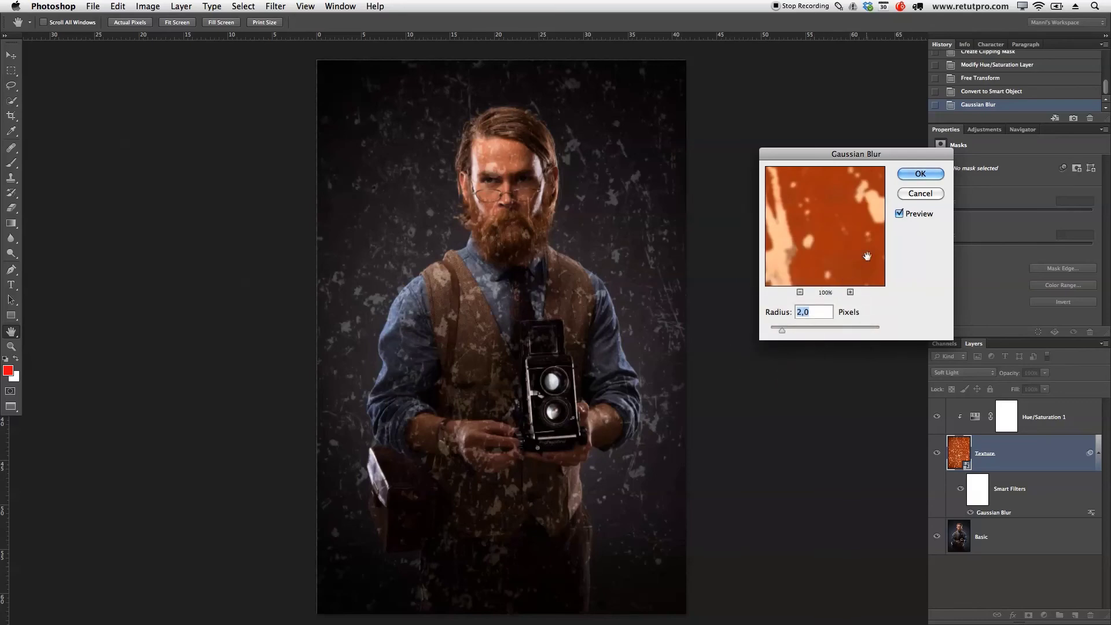
click(920, 194)
key(z)
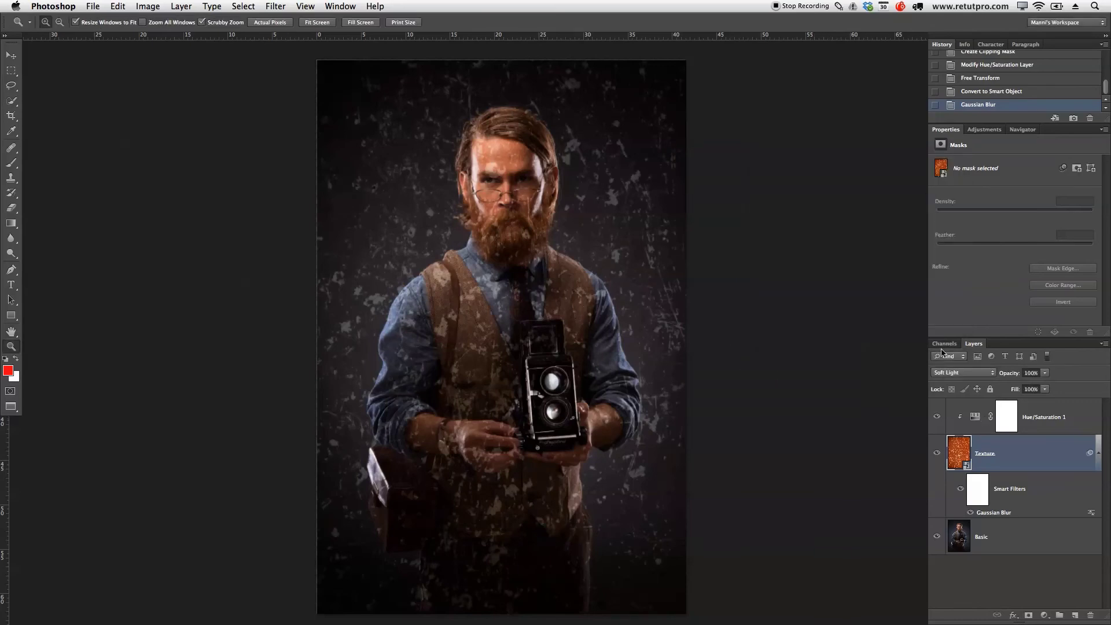
click(1099, 454)
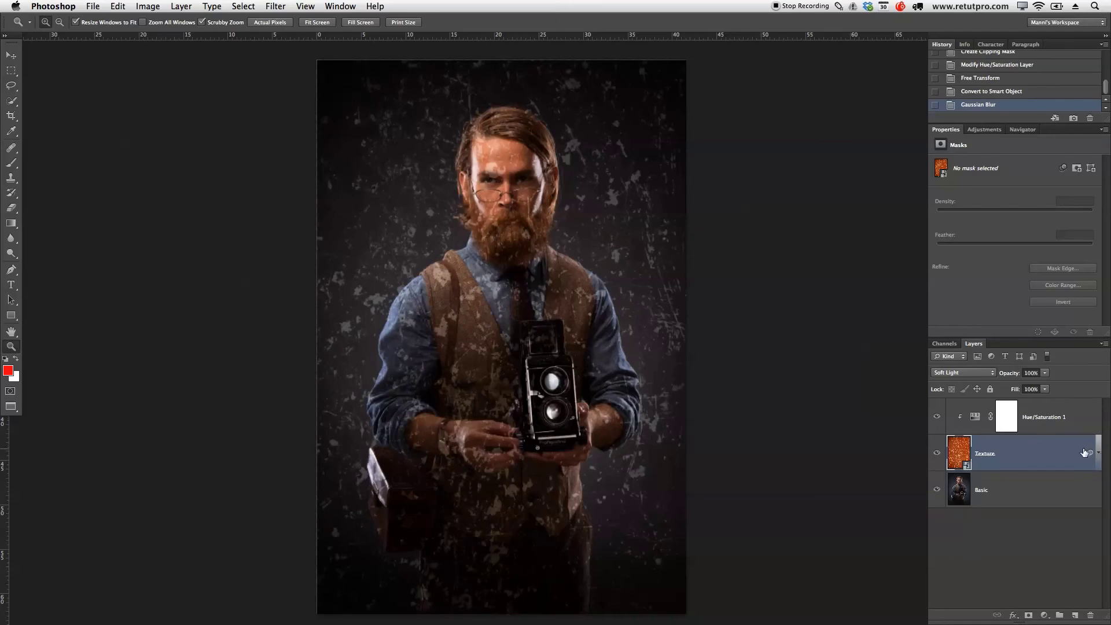
click(1010, 500)
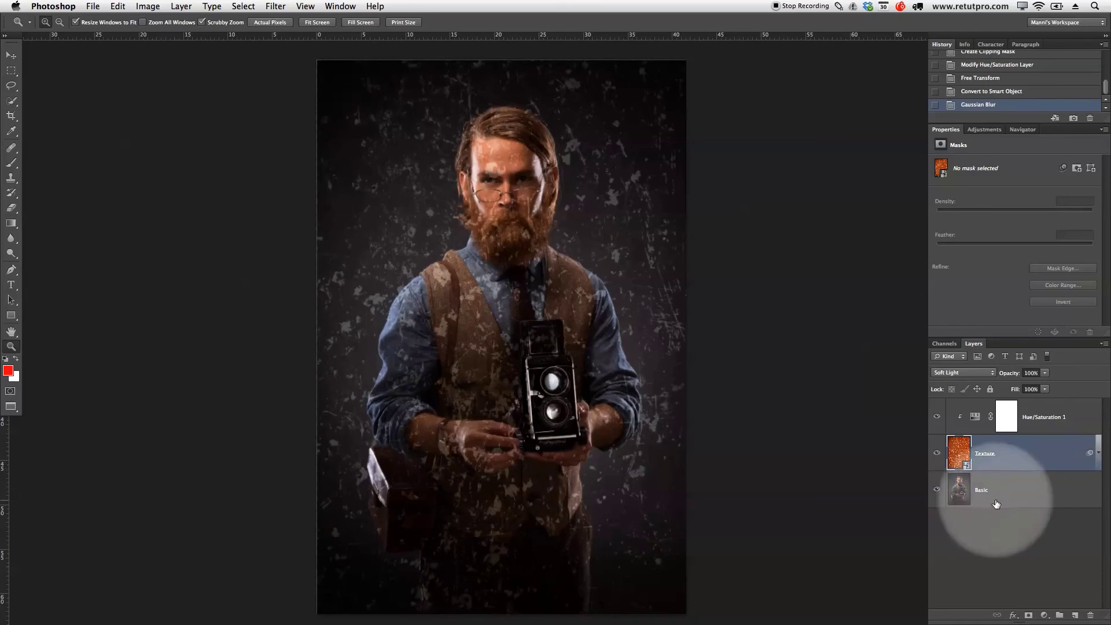
Duplicate the Basic layer, move Basic copy above Hue/Saturation 1, hide it, and select Texture
key(ctrl+j)
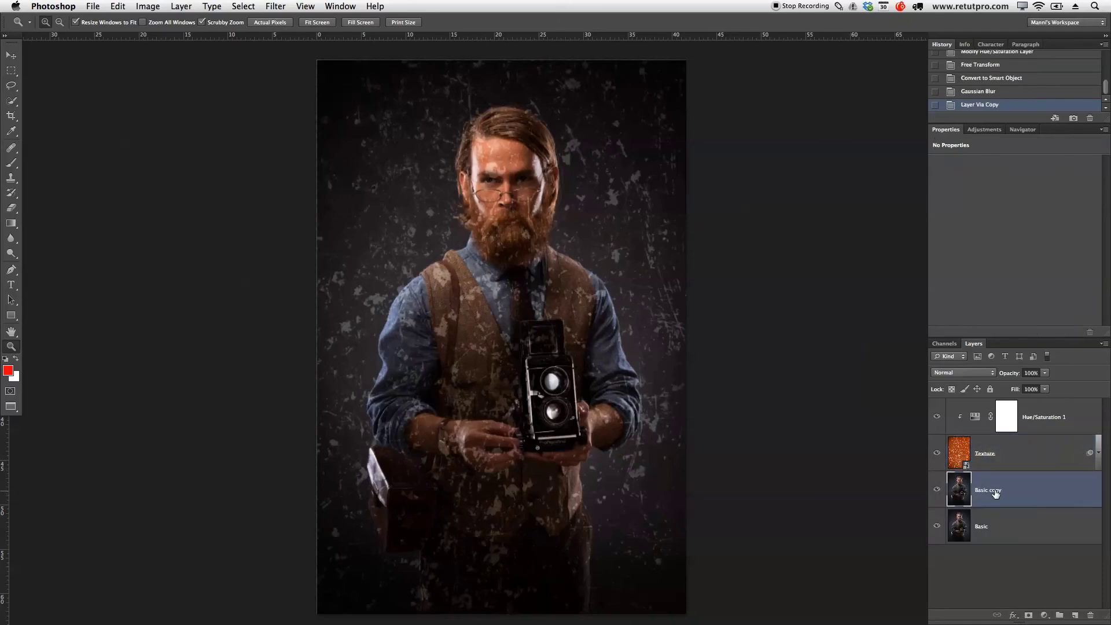
drag(976, 494, 980, 405)
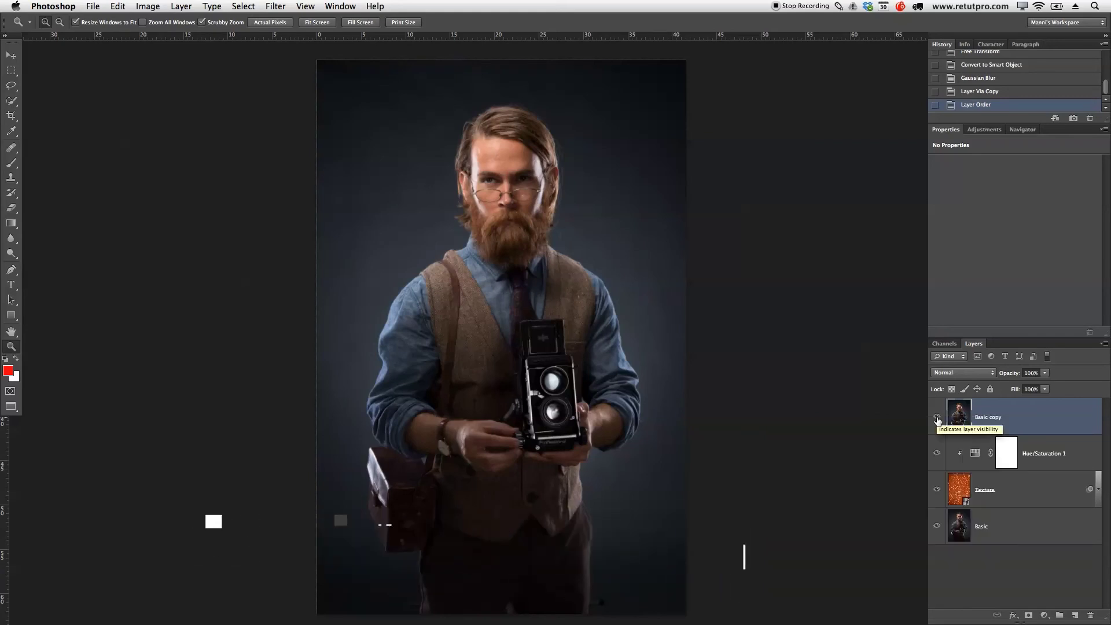
click(937, 417)
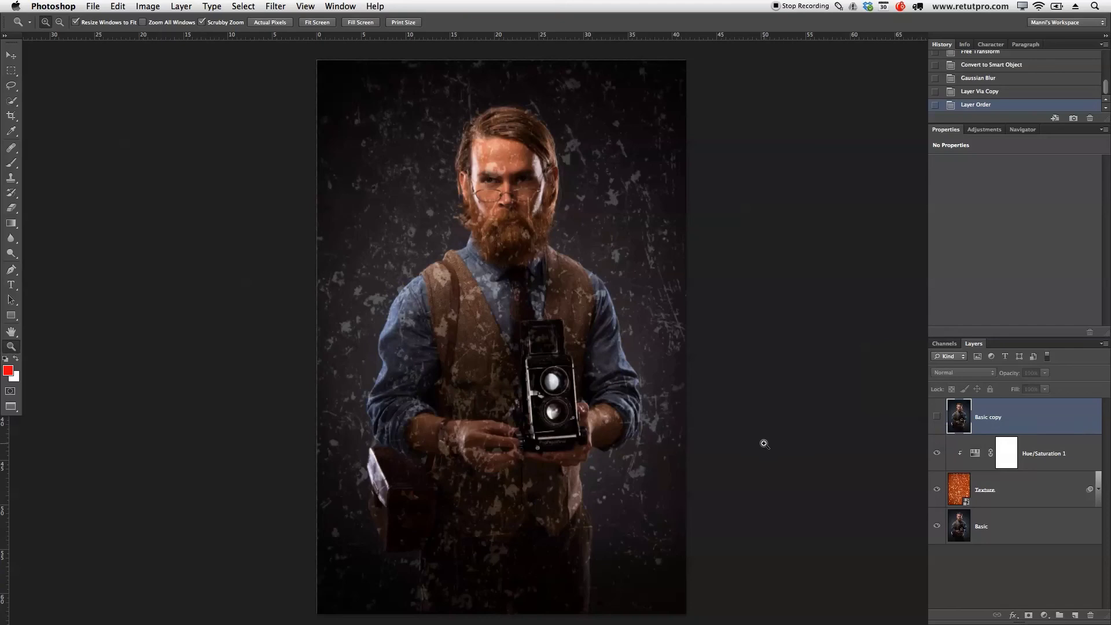
click(1042, 487)
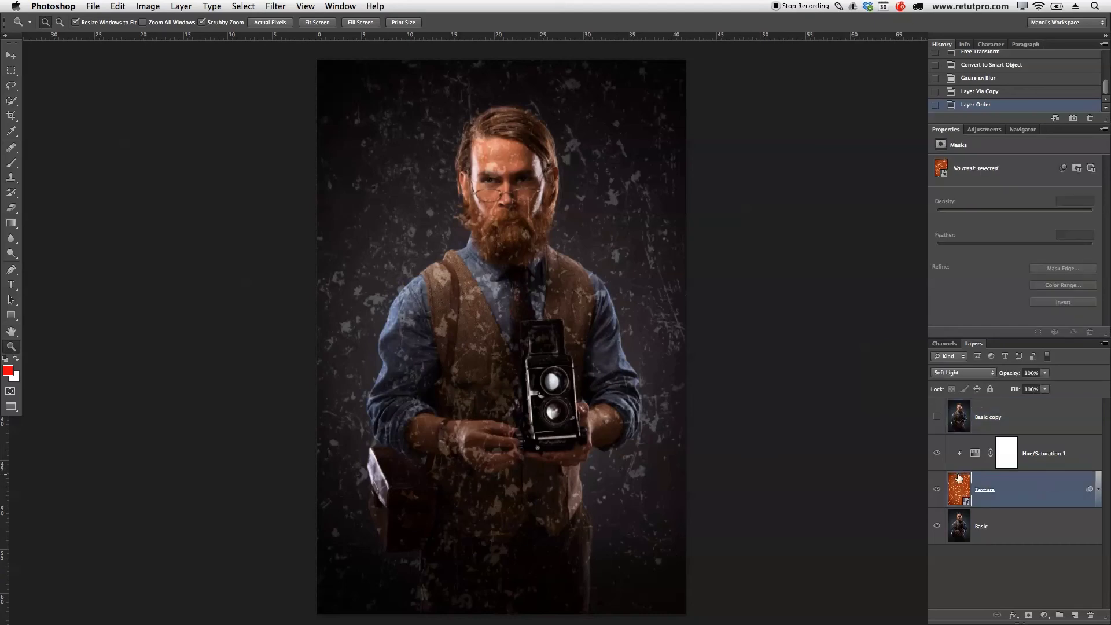